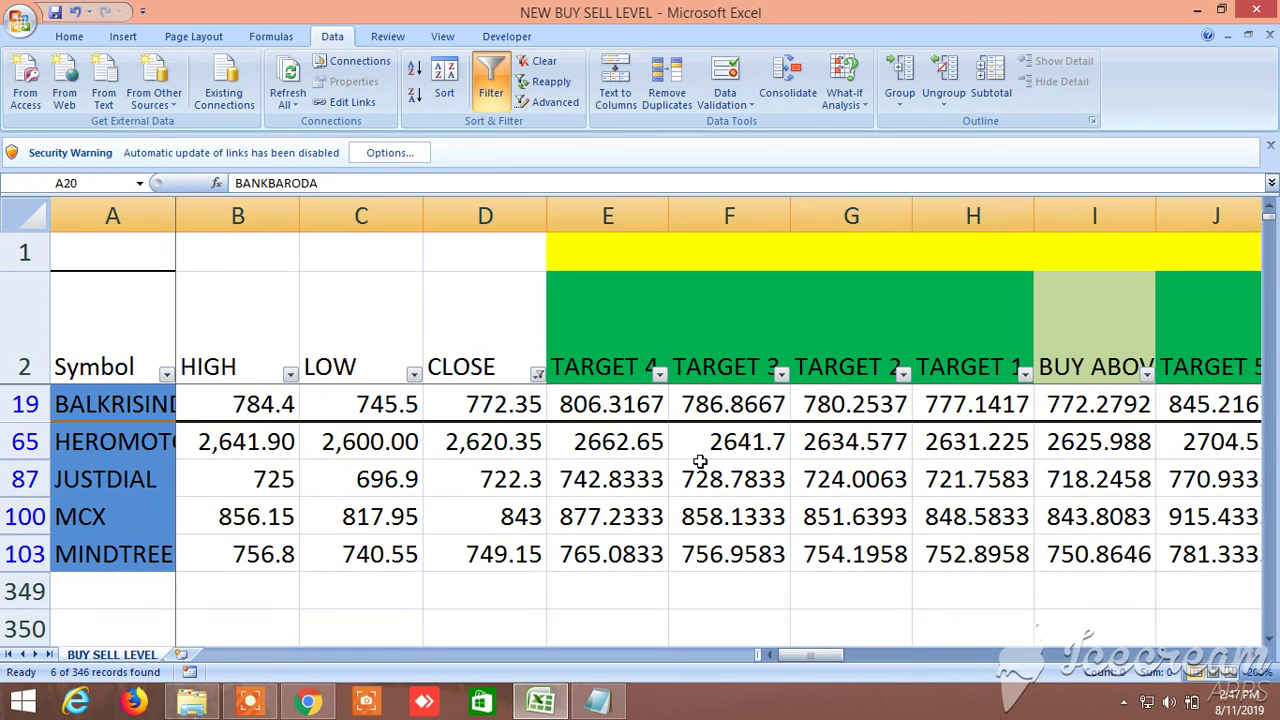
# Examine the filtered stocks' buy and sell levels, from the BUY ABOVE column through the ALTERNATIVE BUY SELL LEVELS section
pyautogui.click(1078, 336)
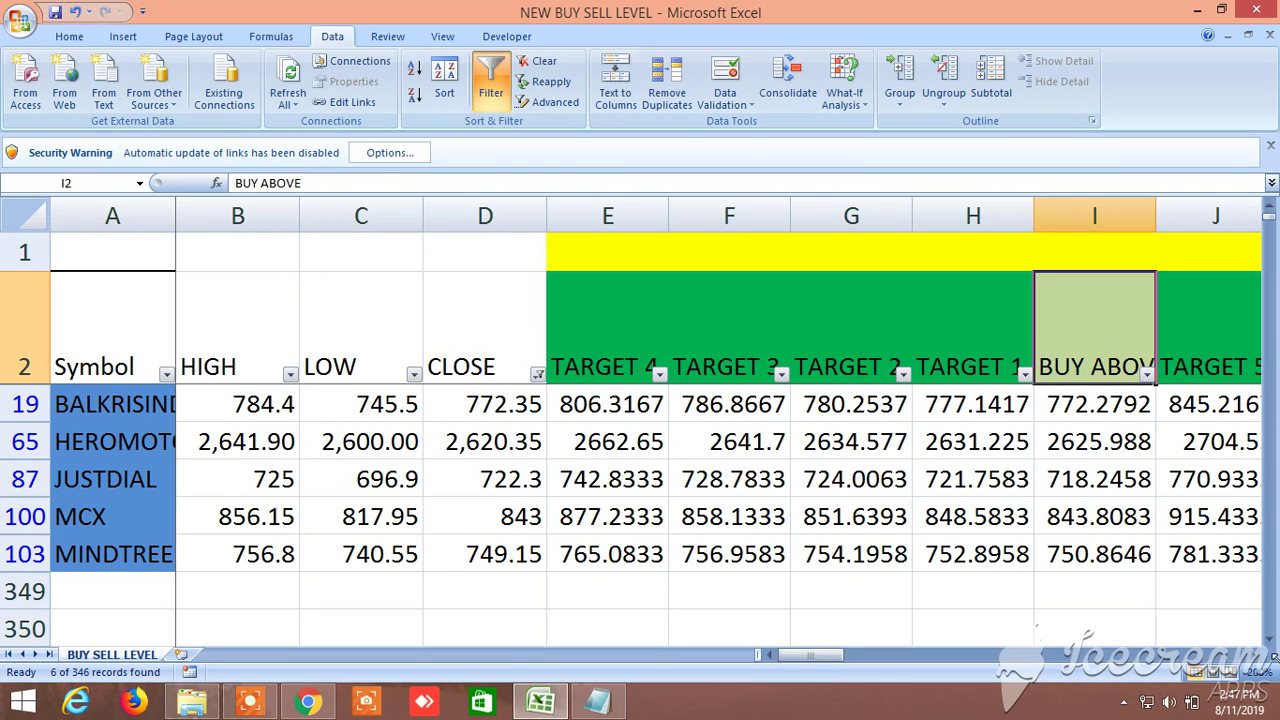
pyautogui.click(1253, 656)
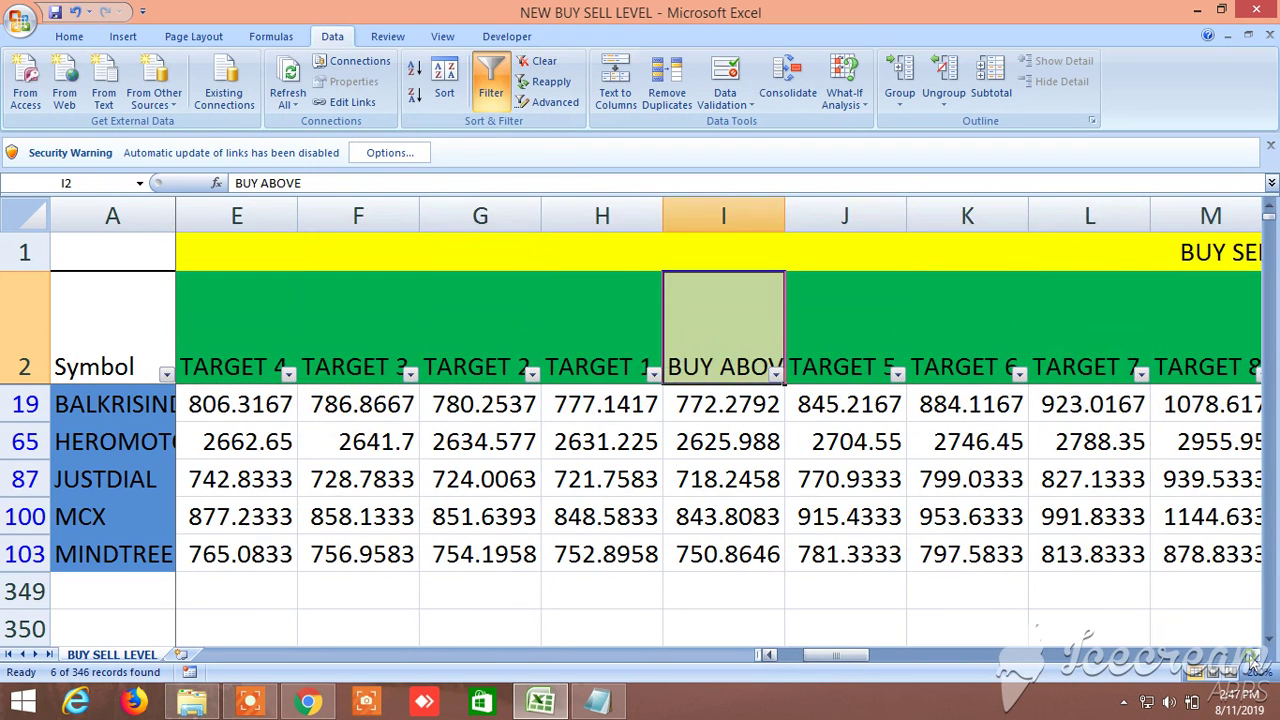
pyautogui.moveTo(1253, 656); pyautogui.dragTo(1253, 656)
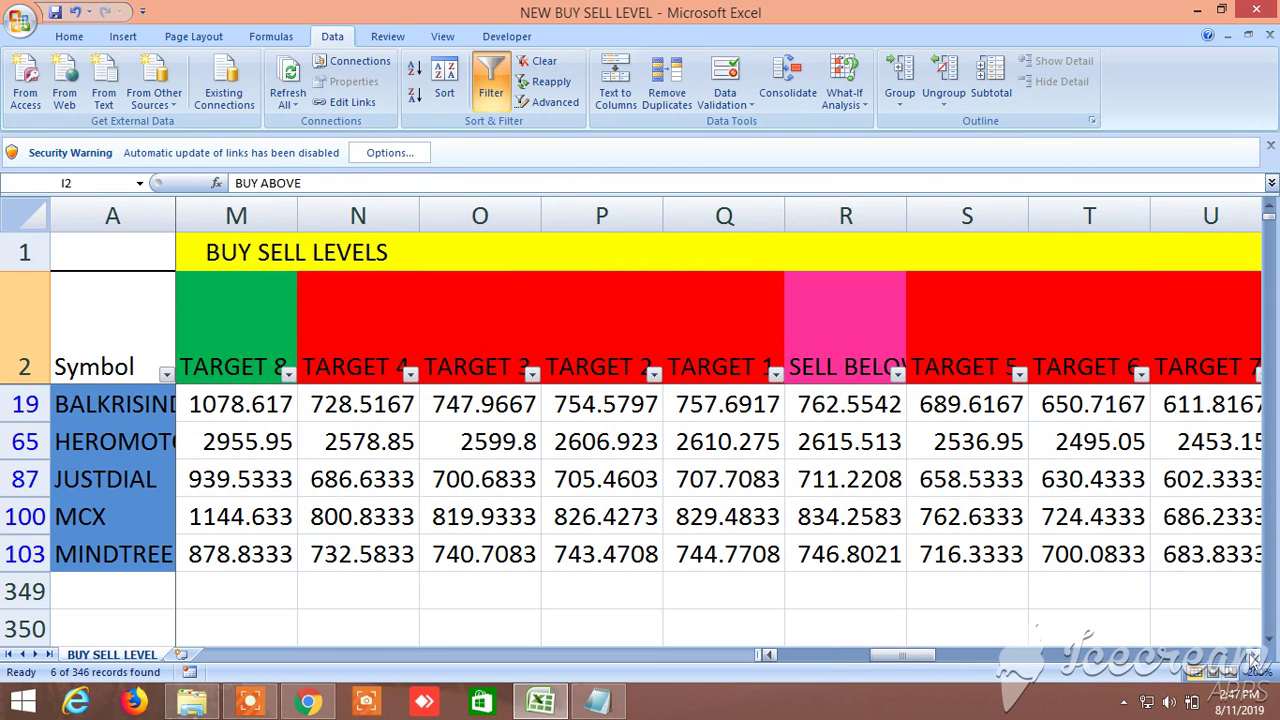
pyautogui.moveTo(1253, 656); pyautogui.dragTo(1253, 656)
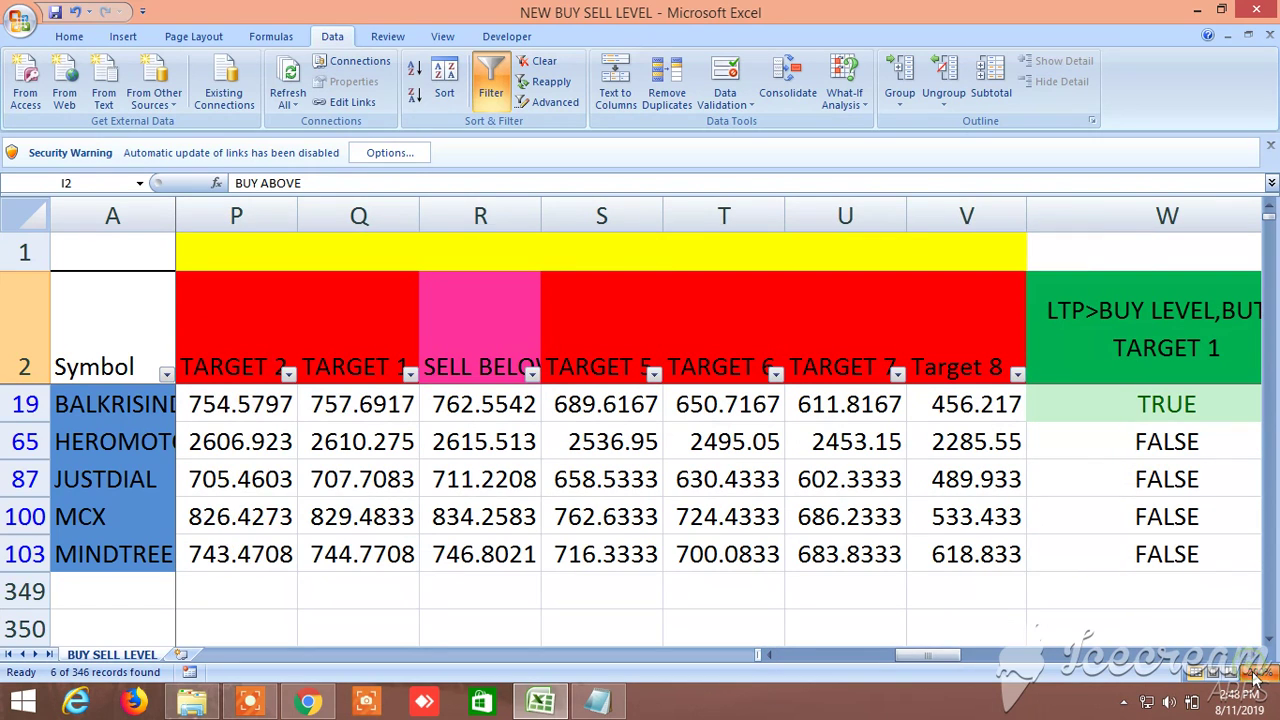
pyautogui.click(1255, 676)
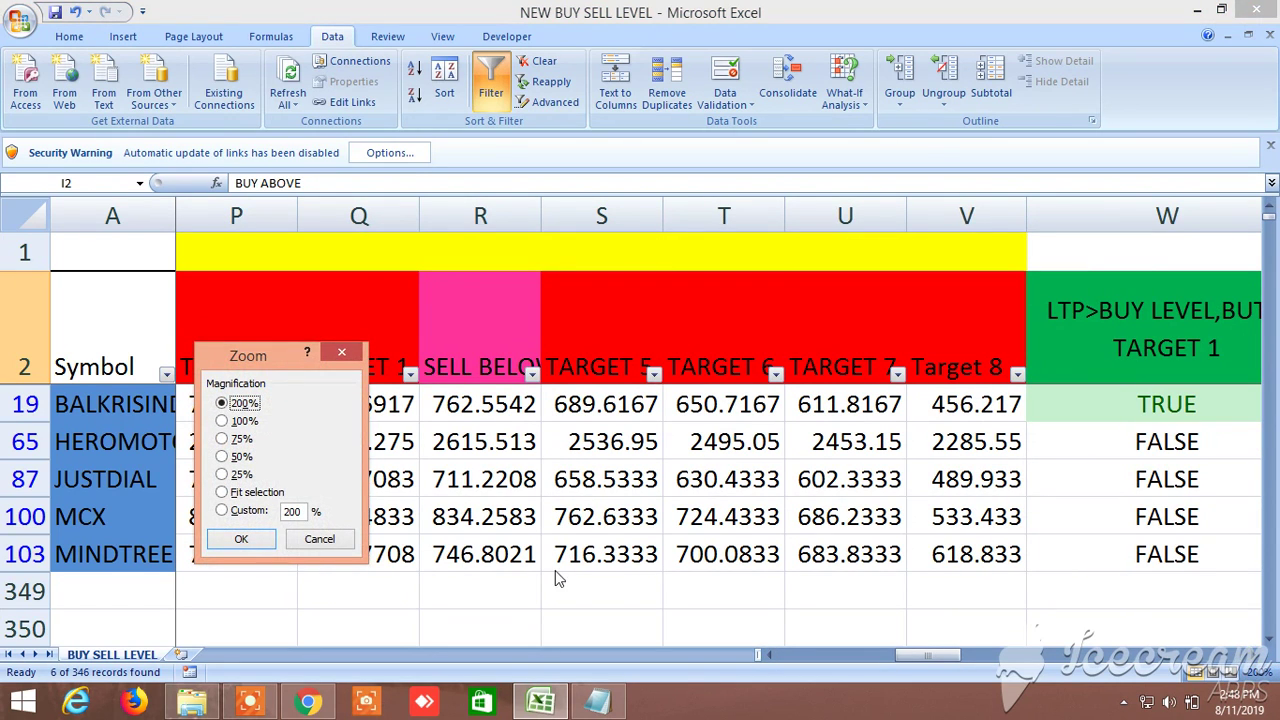
pyautogui.click(320, 541)
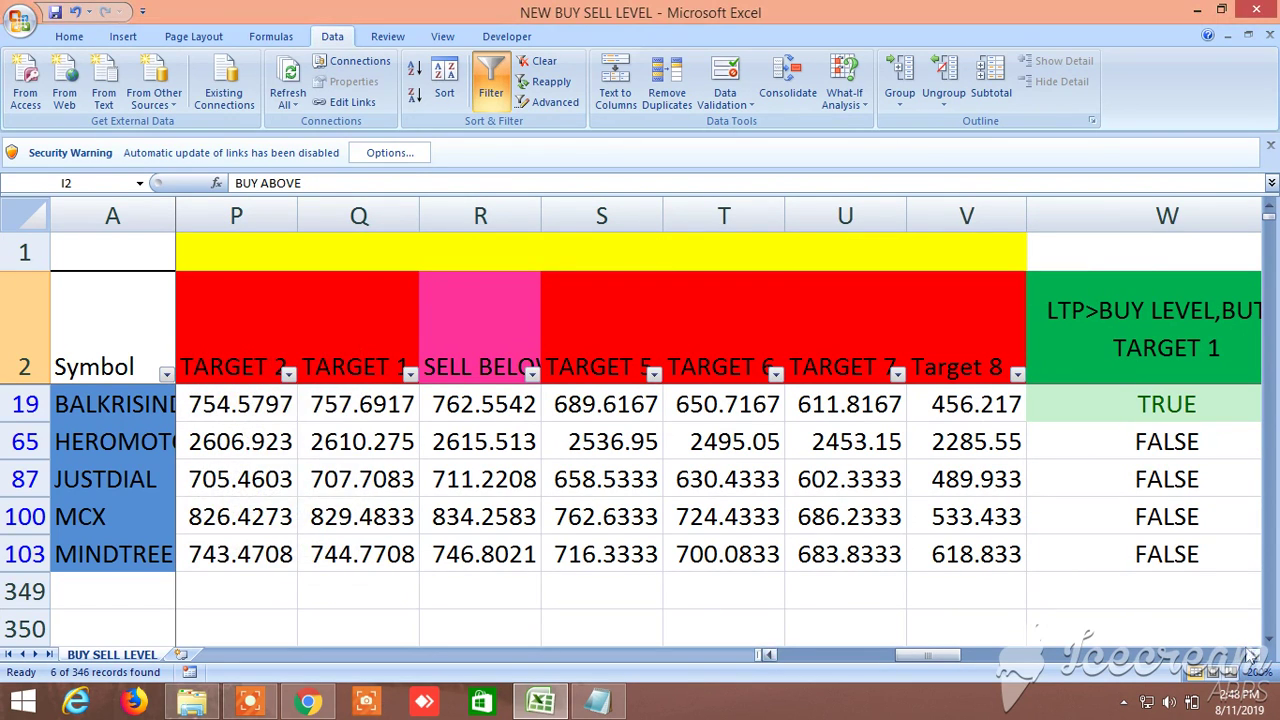
pyautogui.moveTo(1256, 662); pyautogui.dragTo(1256, 662)
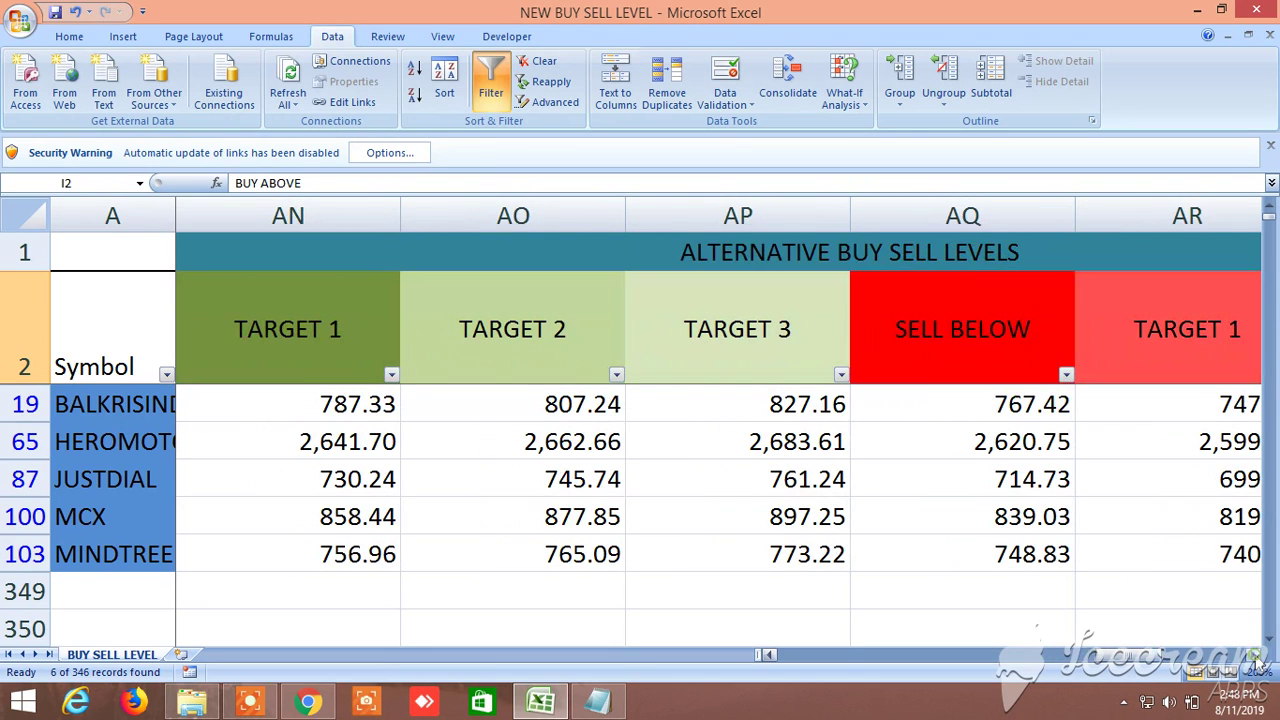
pyautogui.moveTo(1117, 657); pyautogui.dragTo(1112, 662)
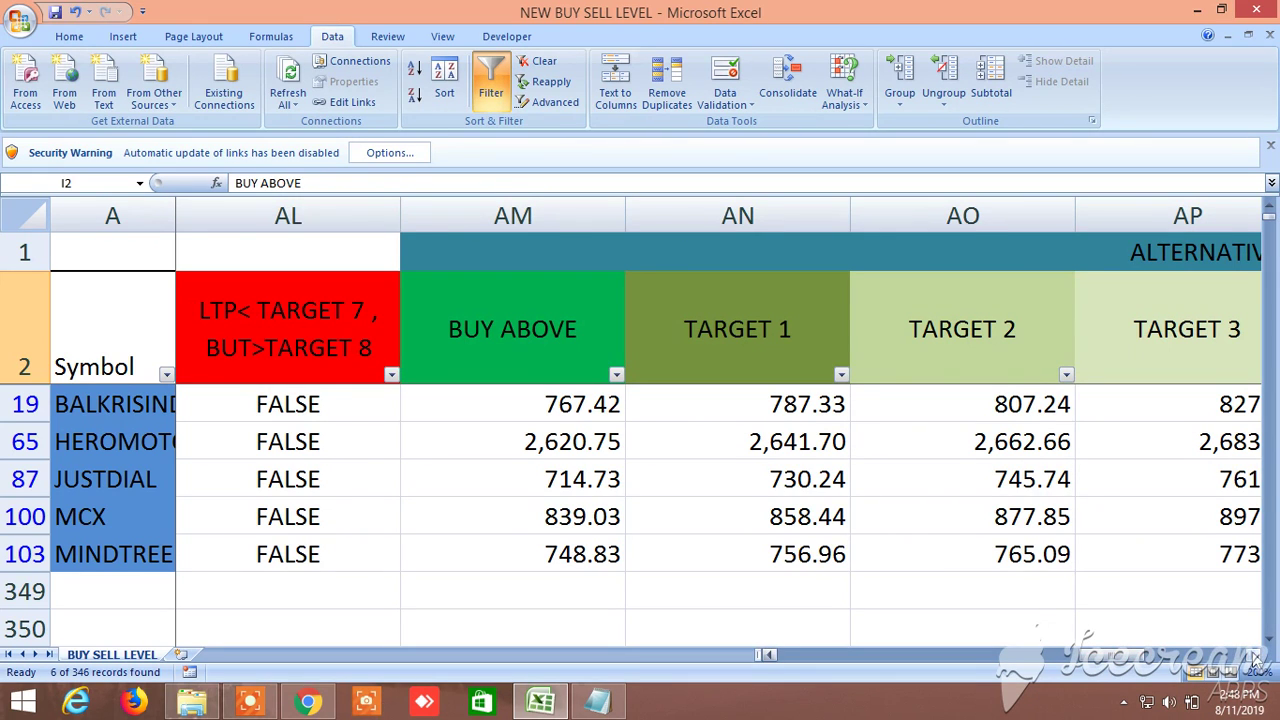
pyautogui.moveTo(1256, 662); pyautogui.dragTo(1141, 660)
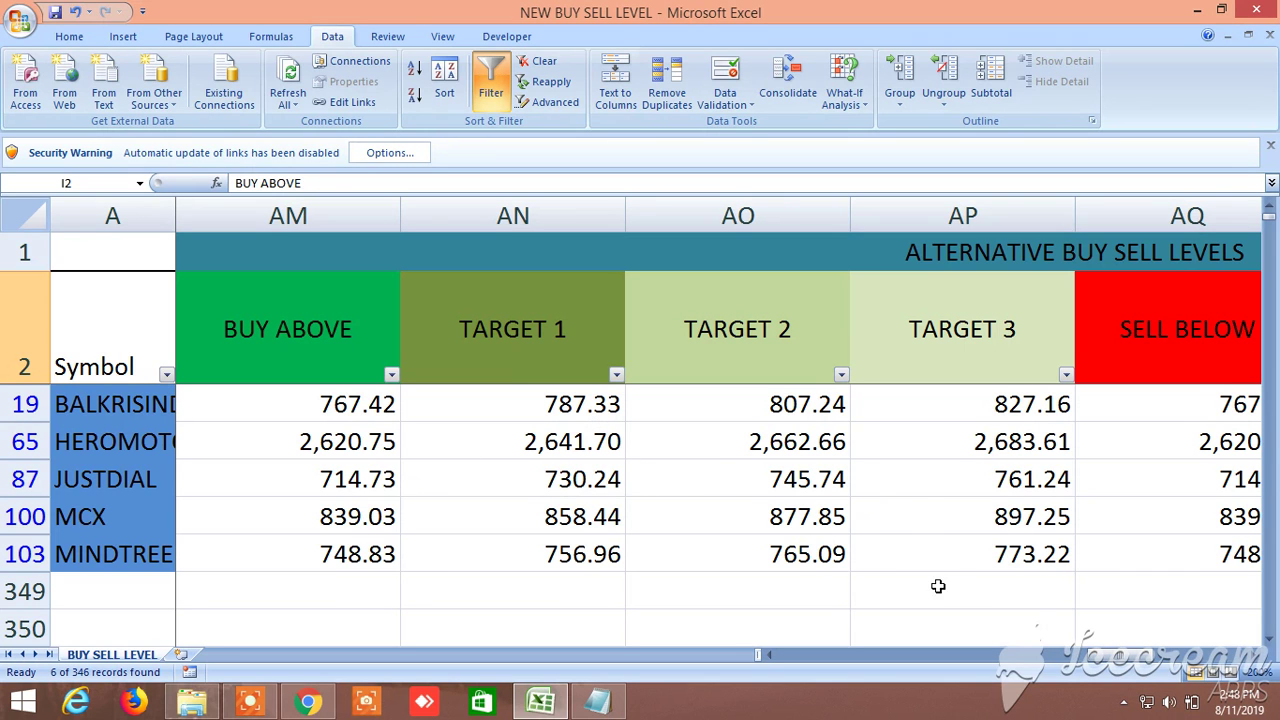
# Turn off the filter on the BUY SELL LEVEL sheet to show every symbol
pyautogui.moveTo(1122, 660); pyautogui.dragTo(787, 652)
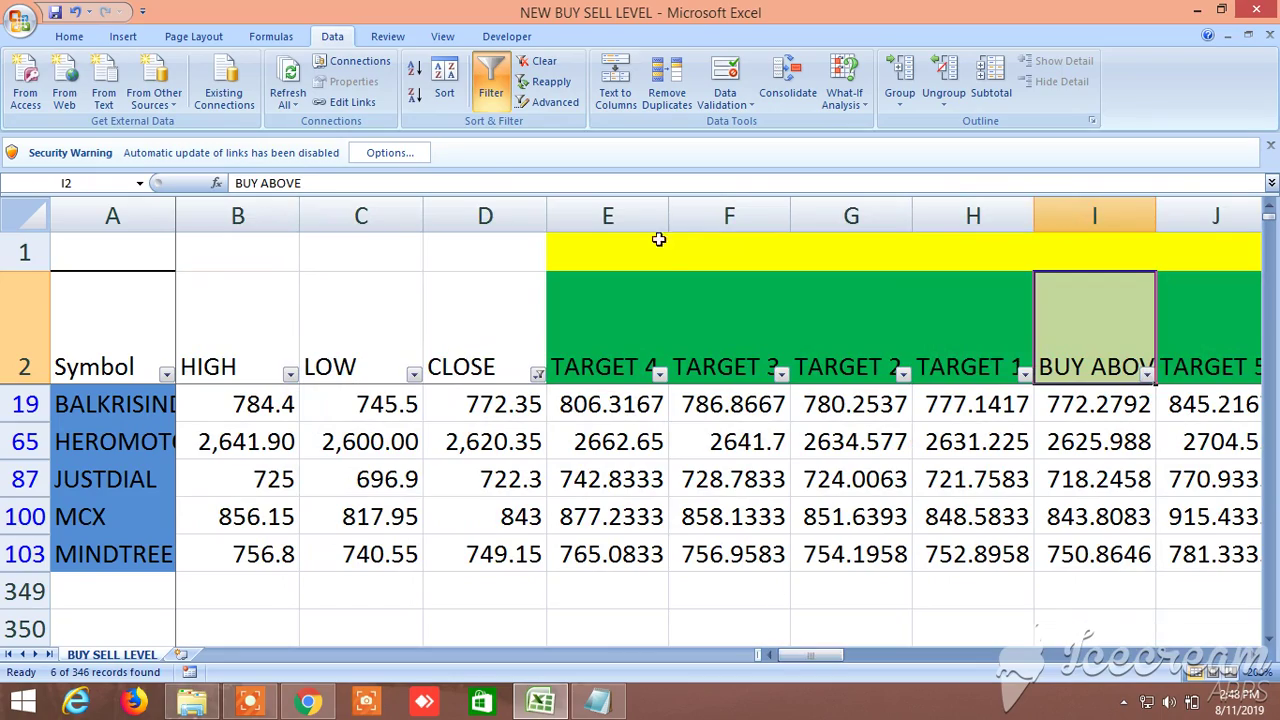
pyautogui.click(490, 88)
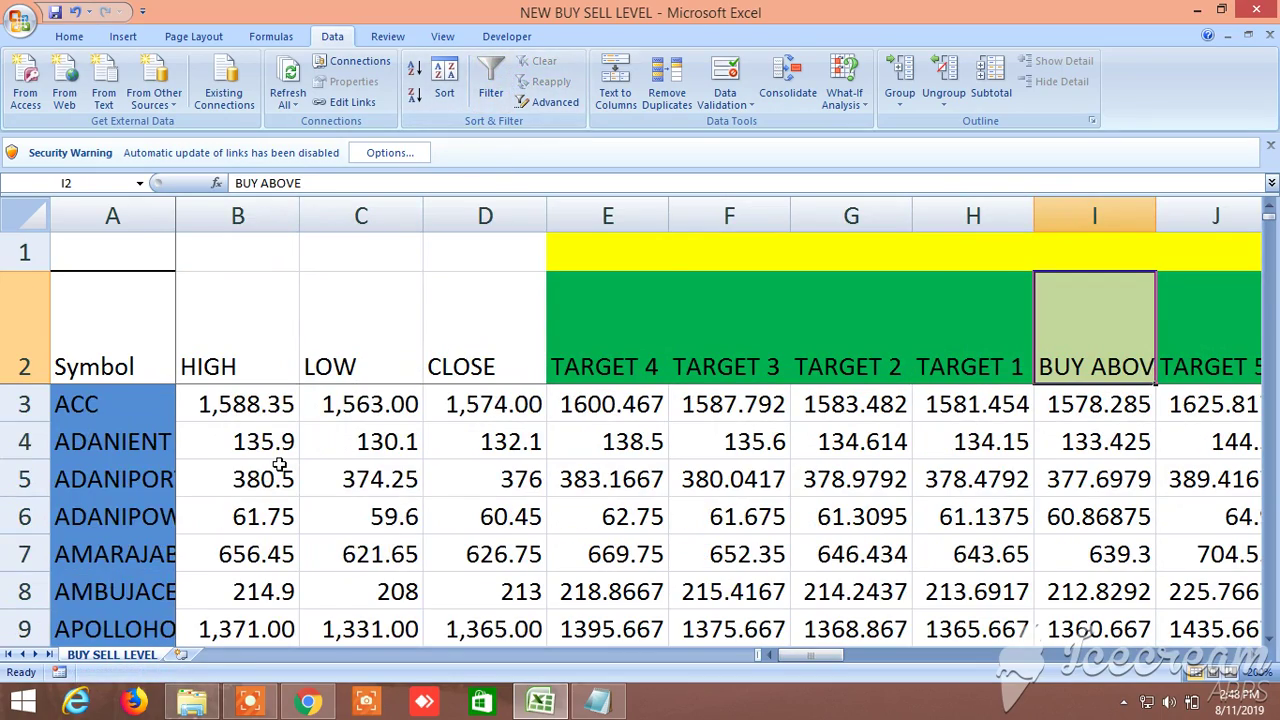
# Look through the full symbol list, including stocks, commodities, futures and options, and return to the BANKNIFTY and NIFTY rows
pyautogui.scroll(-20, 279, 465)
pyautogui.scroll(-20, 279, 465)
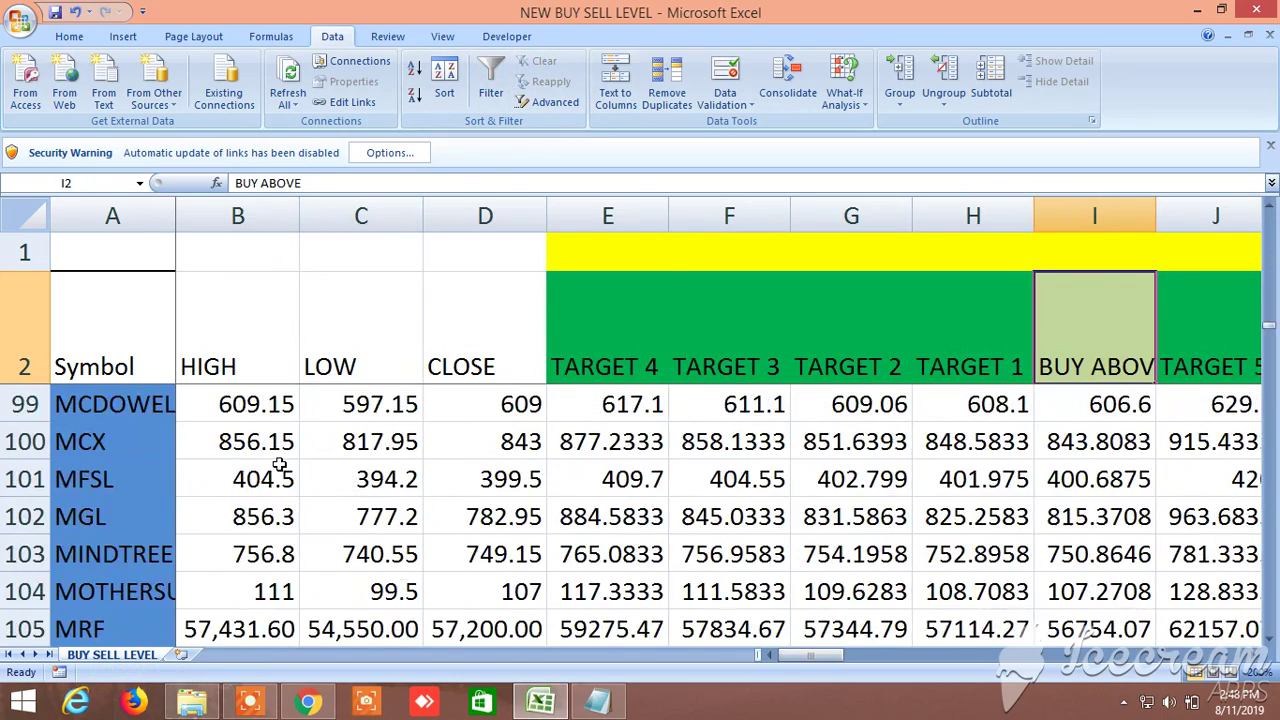
pyautogui.scroll(4, 279, 465)
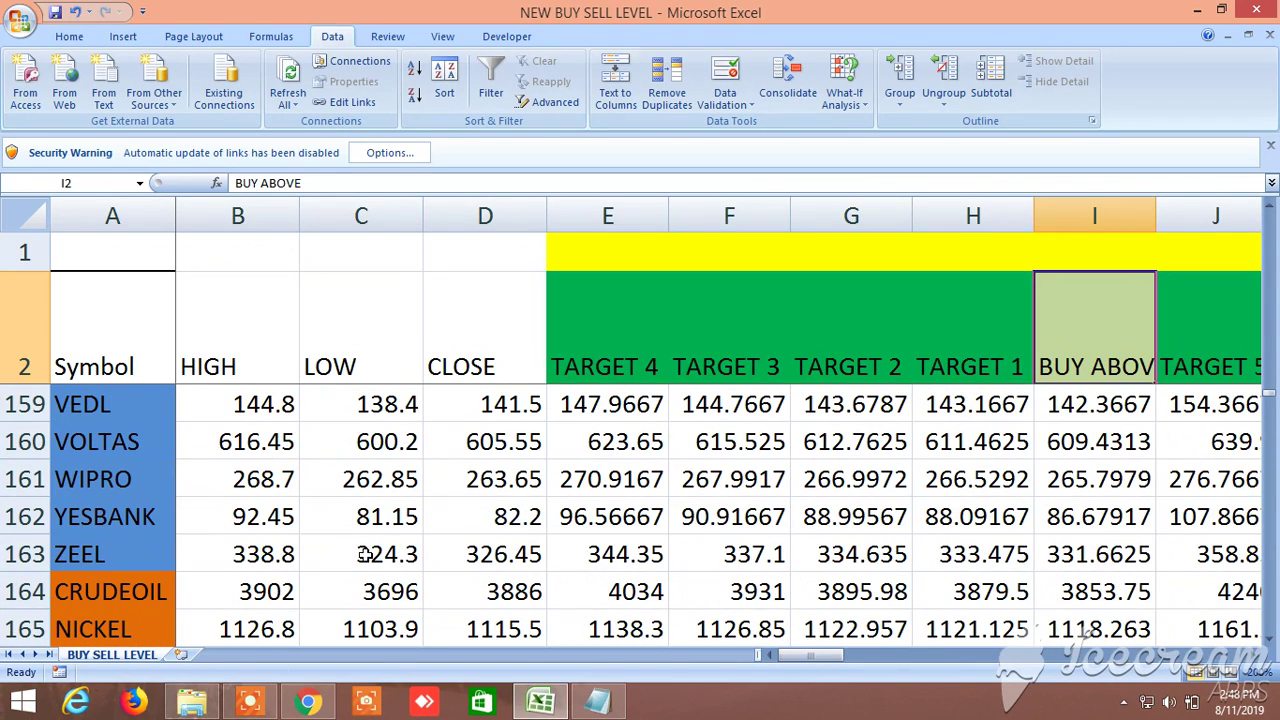
pyautogui.scroll(-4, 365, 555)
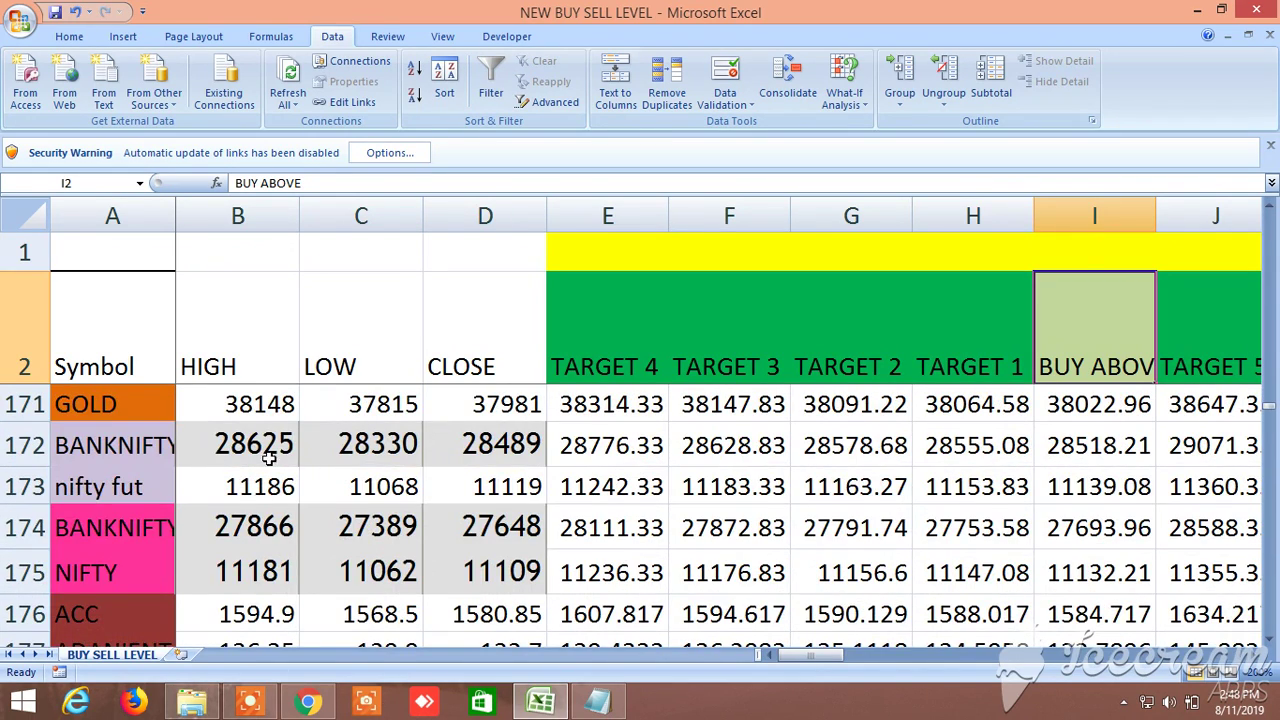
pyautogui.scroll(-4, 297, 488)
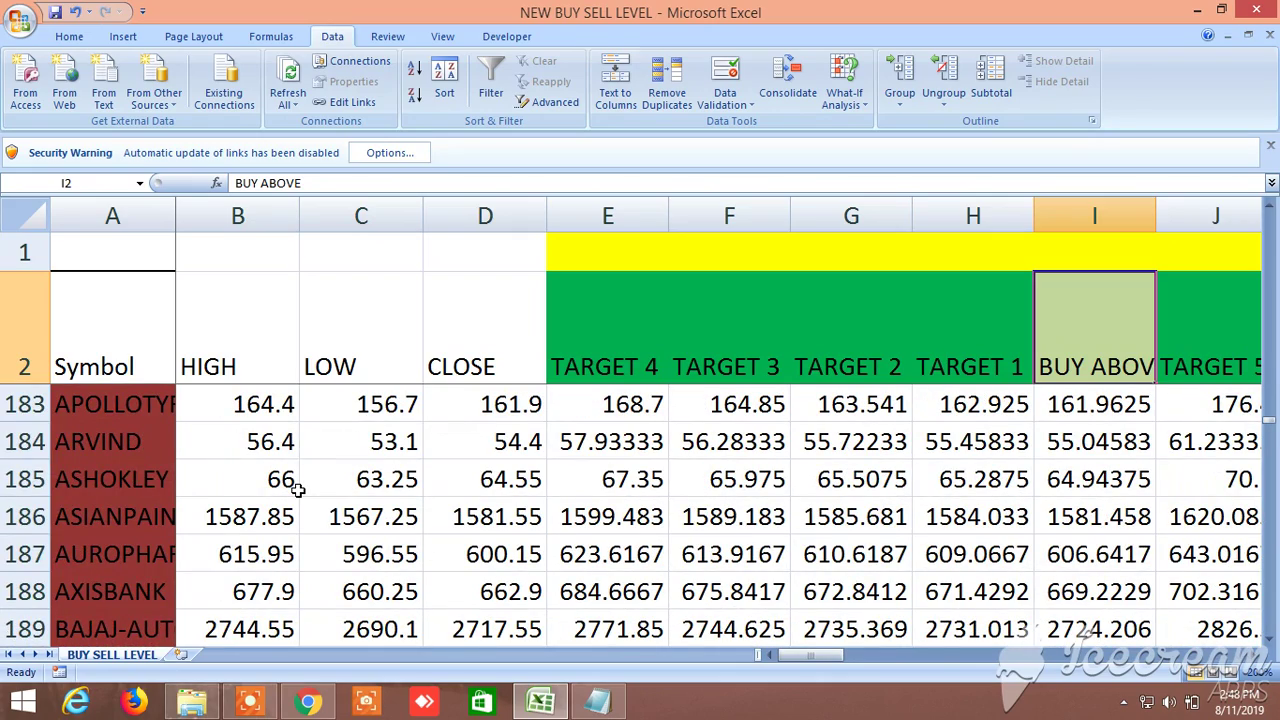
pyautogui.scroll(-20, 297, 488)
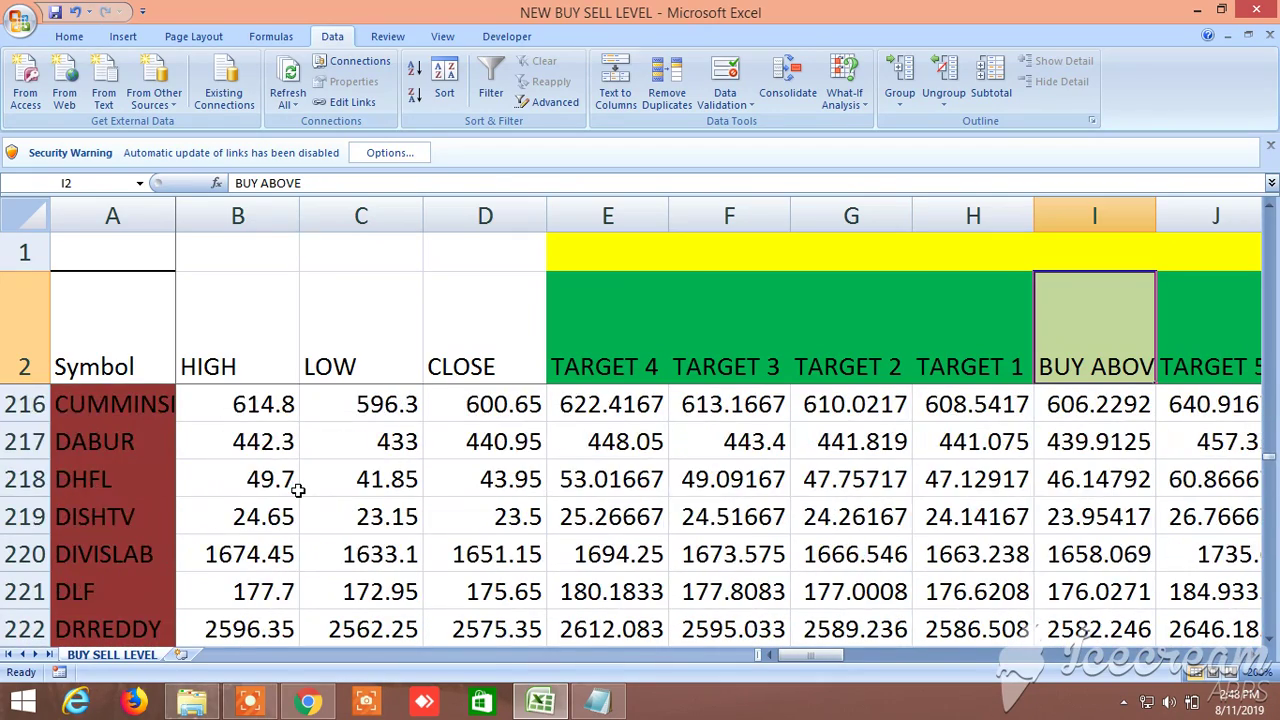
pyautogui.scroll(-20, 297, 488)
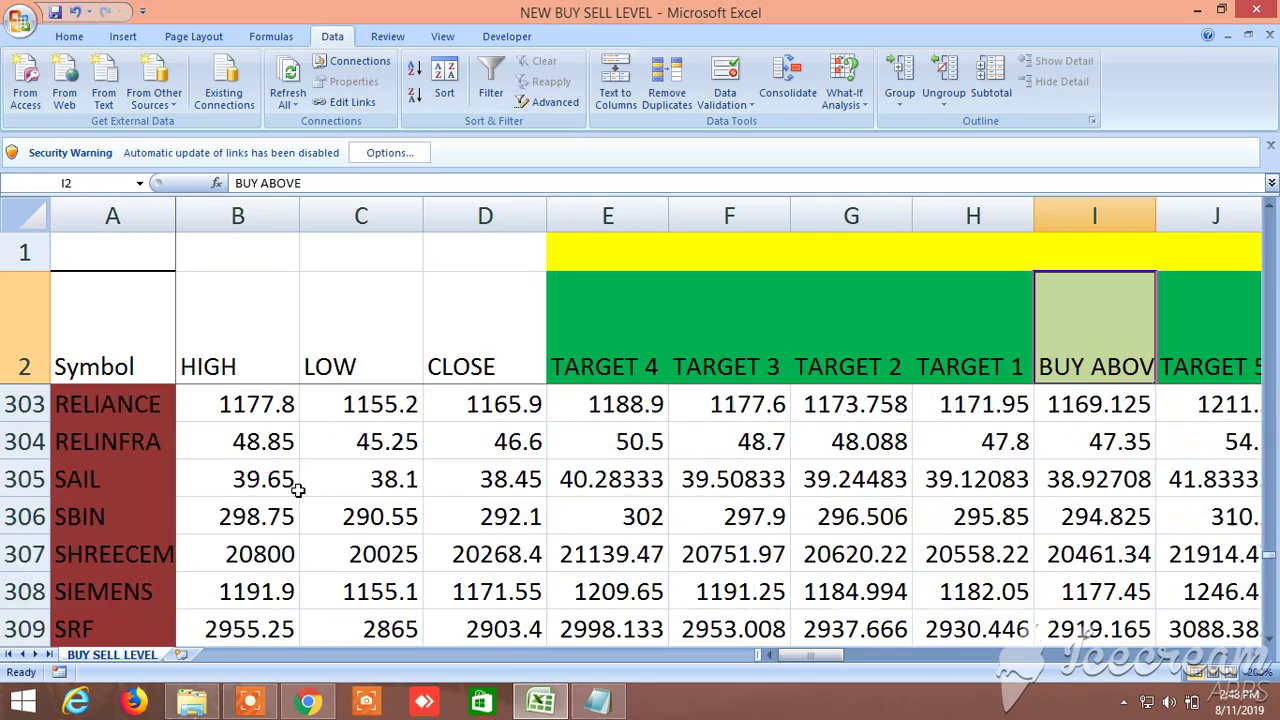
pyautogui.scroll(-5, 297, 488)
pyautogui.scroll(19, 297, 488)
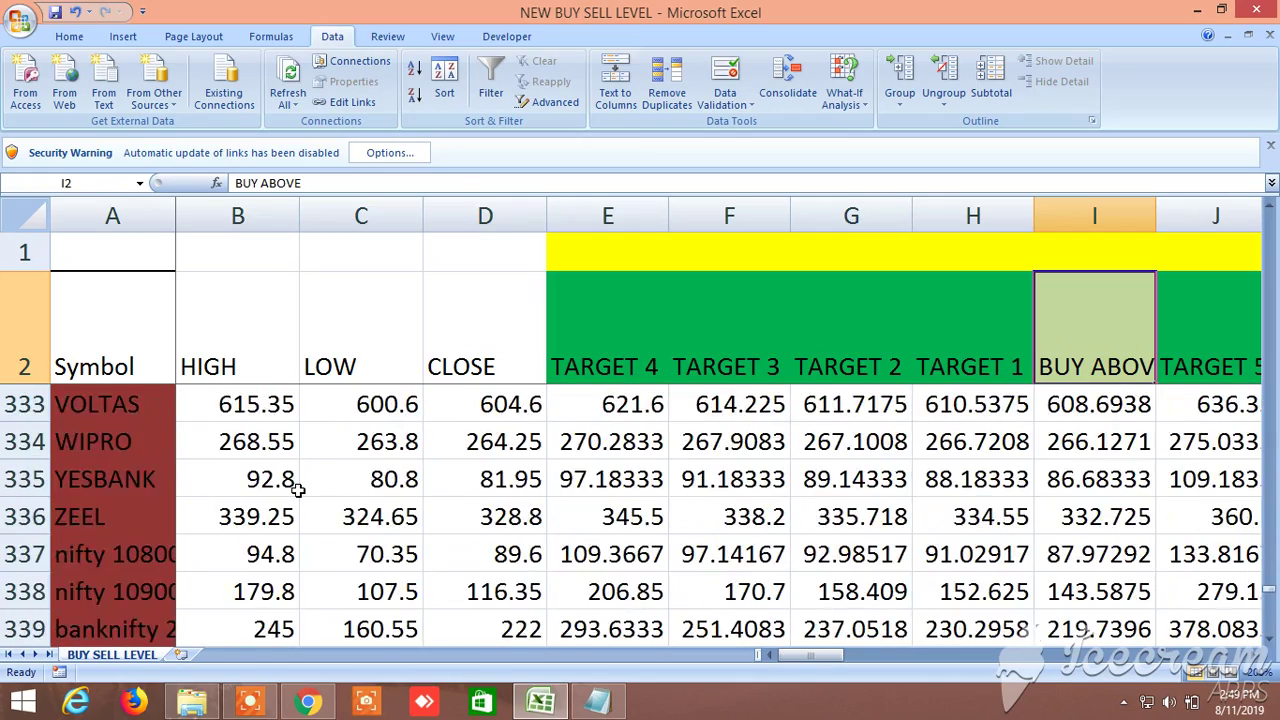
pyautogui.scroll(20, 297, 488)
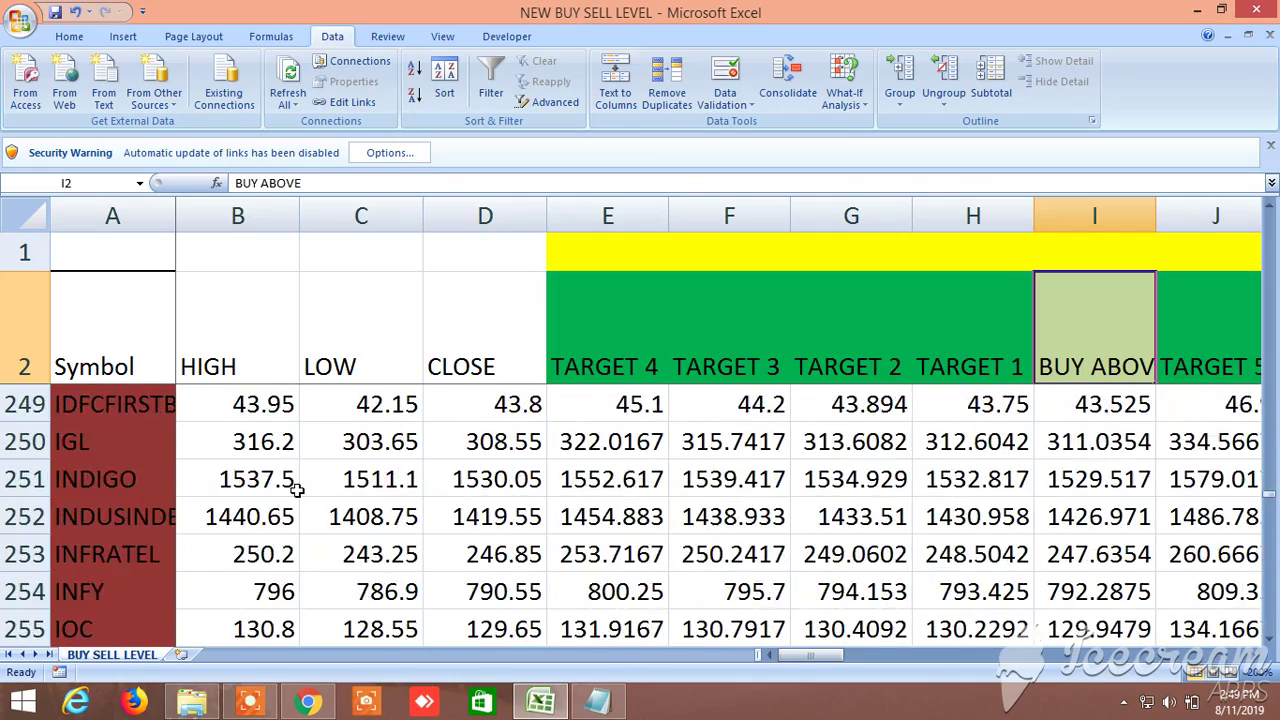
pyautogui.scroll(17, 297, 488)
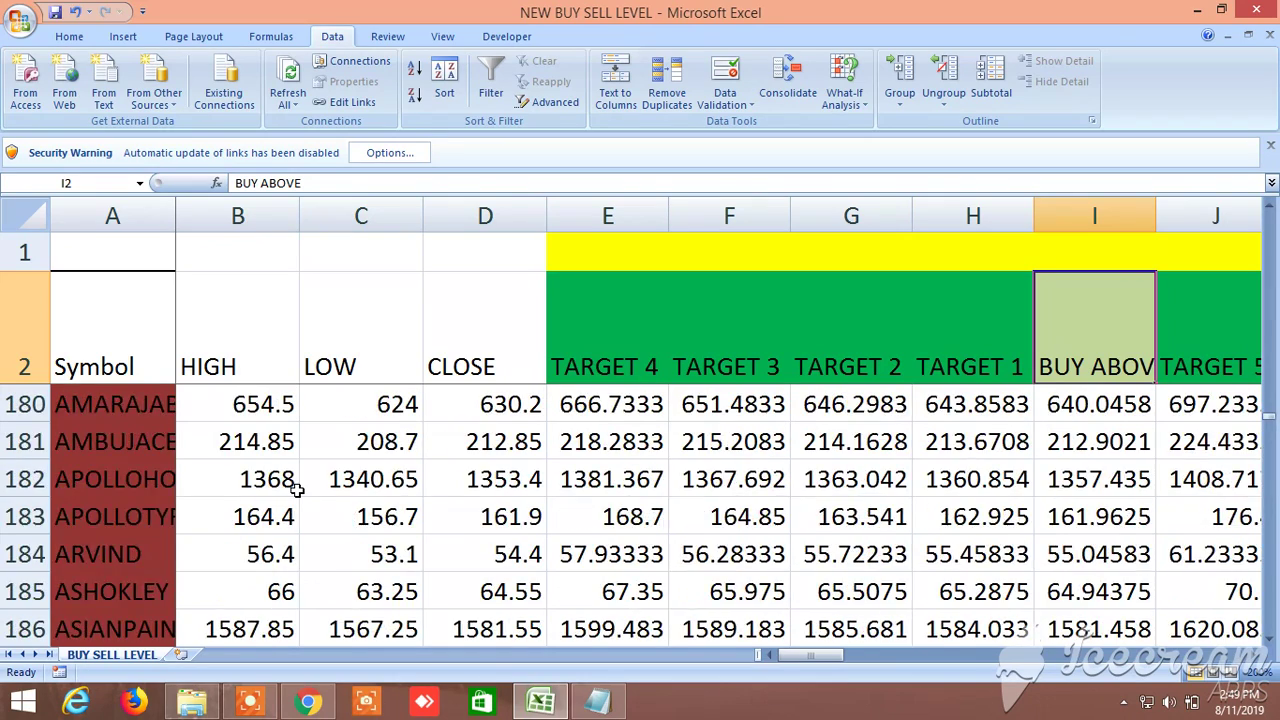
pyautogui.scroll(-3, 297, 488)
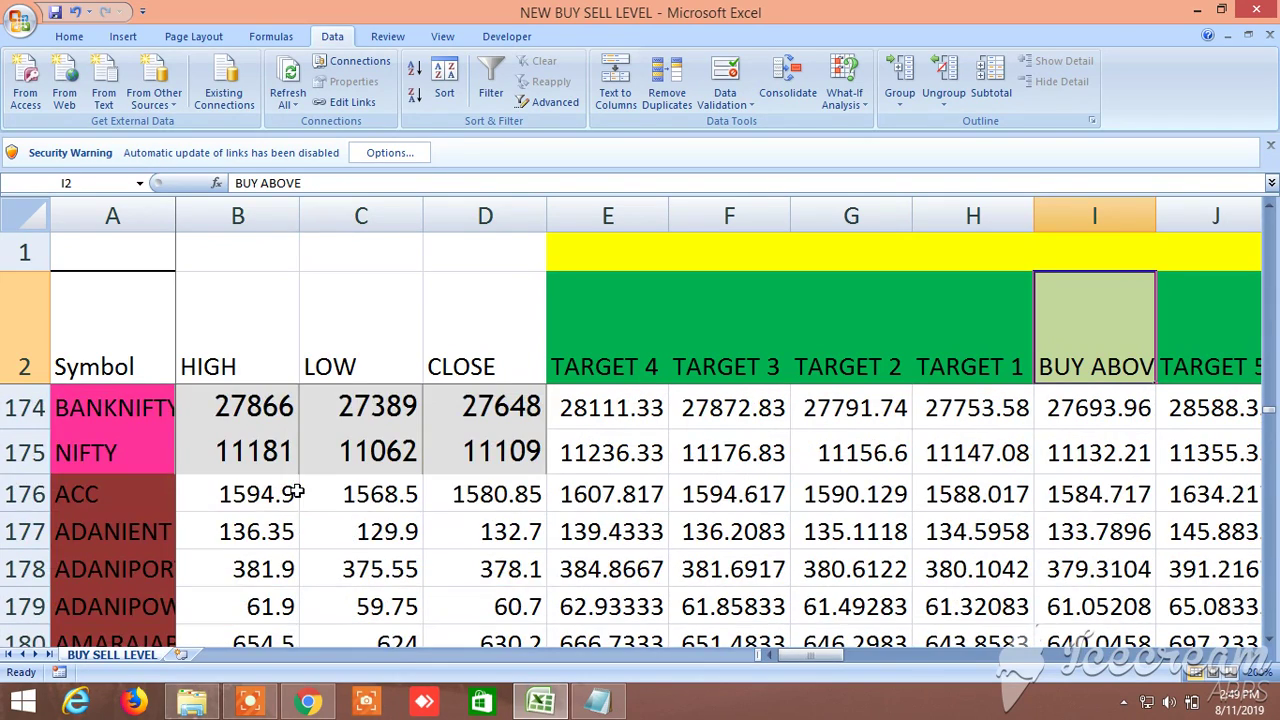
pyautogui.scroll(1, 297, 488)
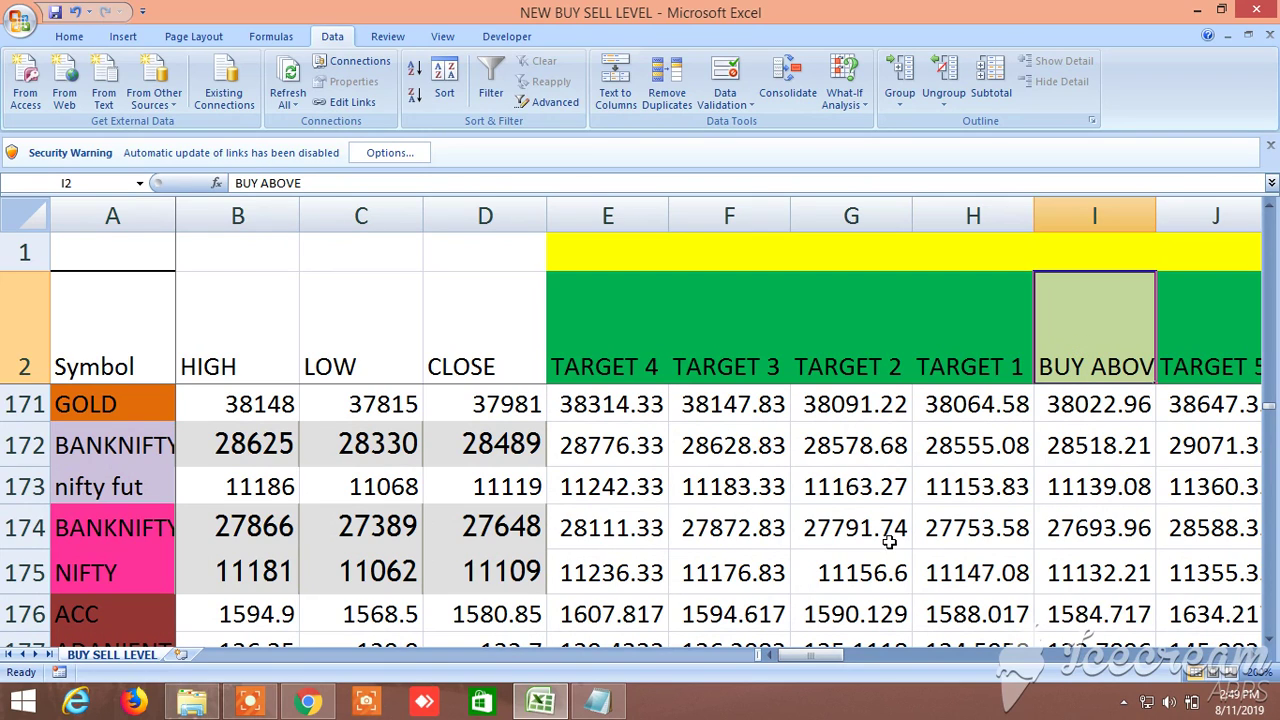
# Go through the BANKNIFTY, nifty fut and NIFTY symbols in rows 172 to 175, selecting each in turn
pyautogui.click(1253, 656)
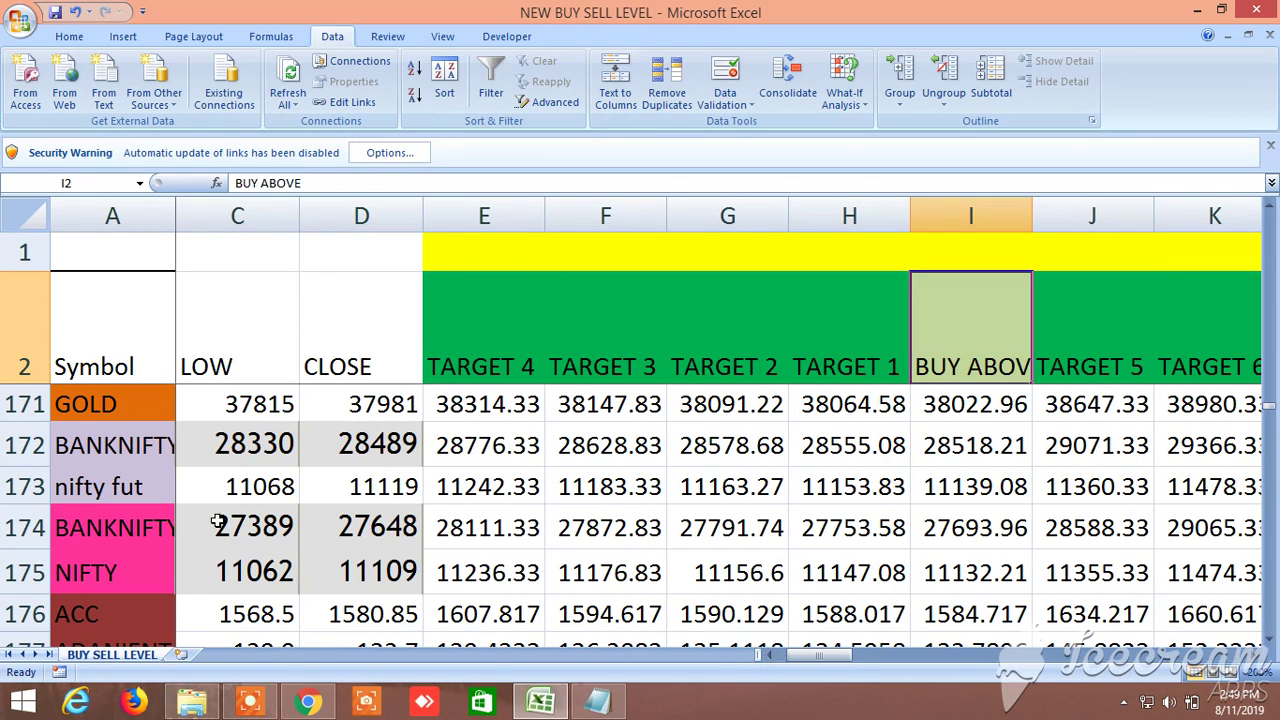
pyautogui.click(117, 435)
pyautogui.click(118, 486)
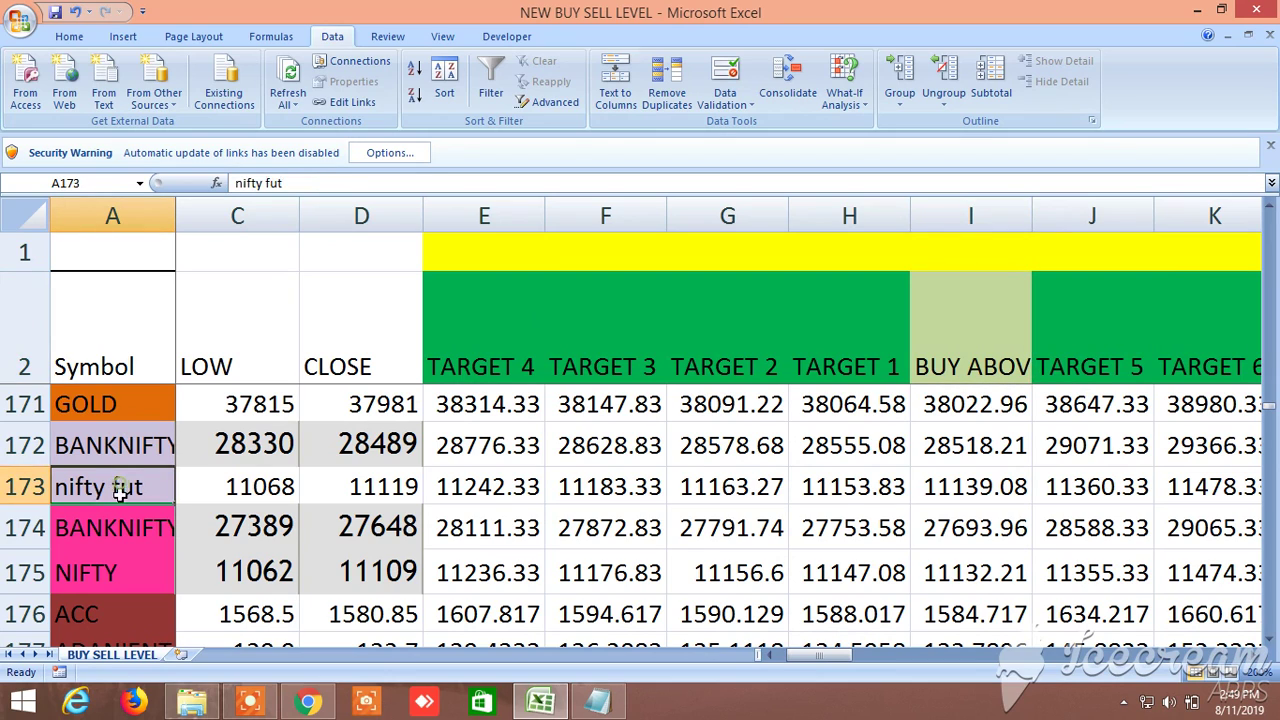
pyautogui.click(117, 530)
pyautogui.click(114, 572)
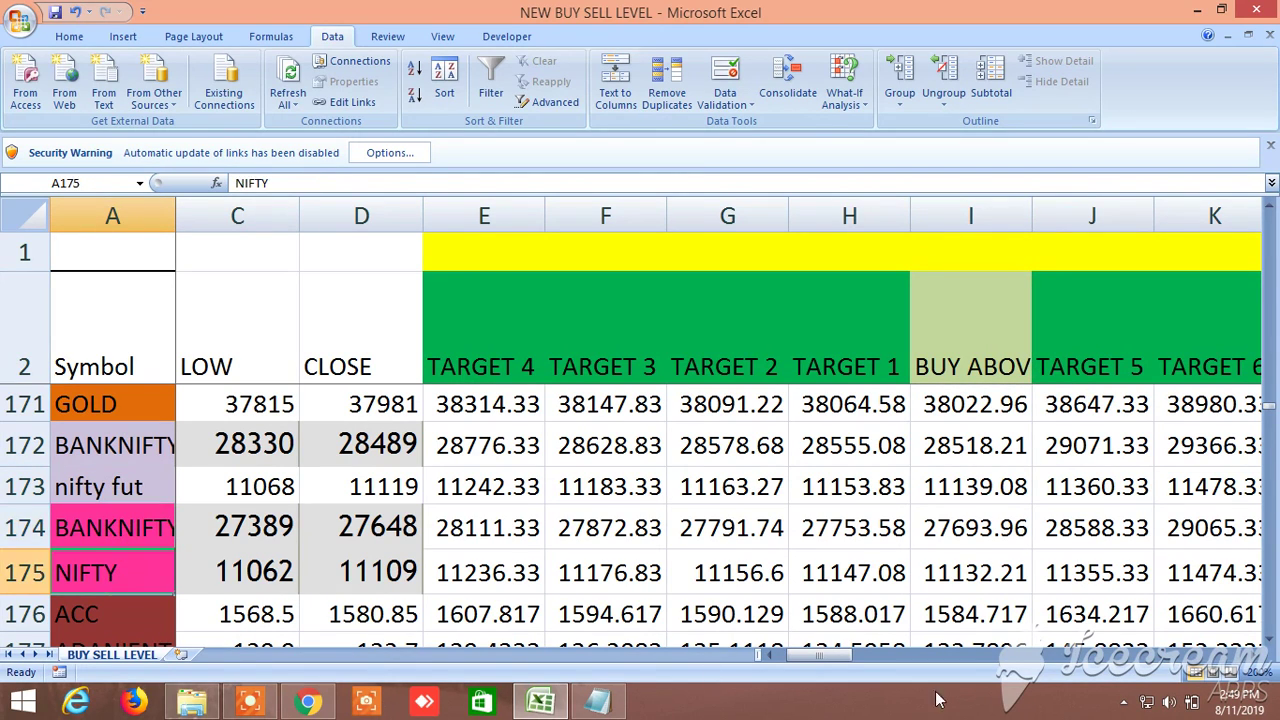
# Review the green buy-side headers in row 2, selecting BUY ABOVE, TARGET 1, TARGET 4, TARGET 5 and TARGET 8
pyautogui.click(1256, 655)
pyautogui.click(1256, 655)
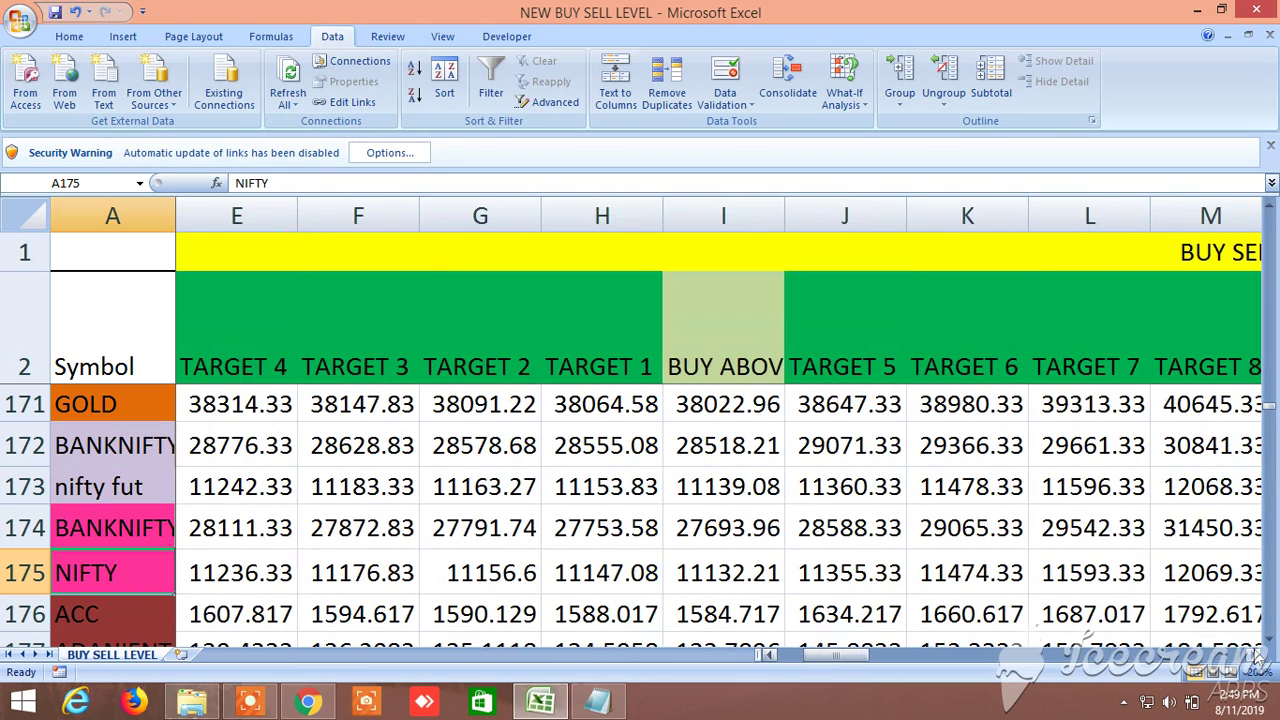
pyautogui.click(708, 353)
pyautogui.click(618, 342)
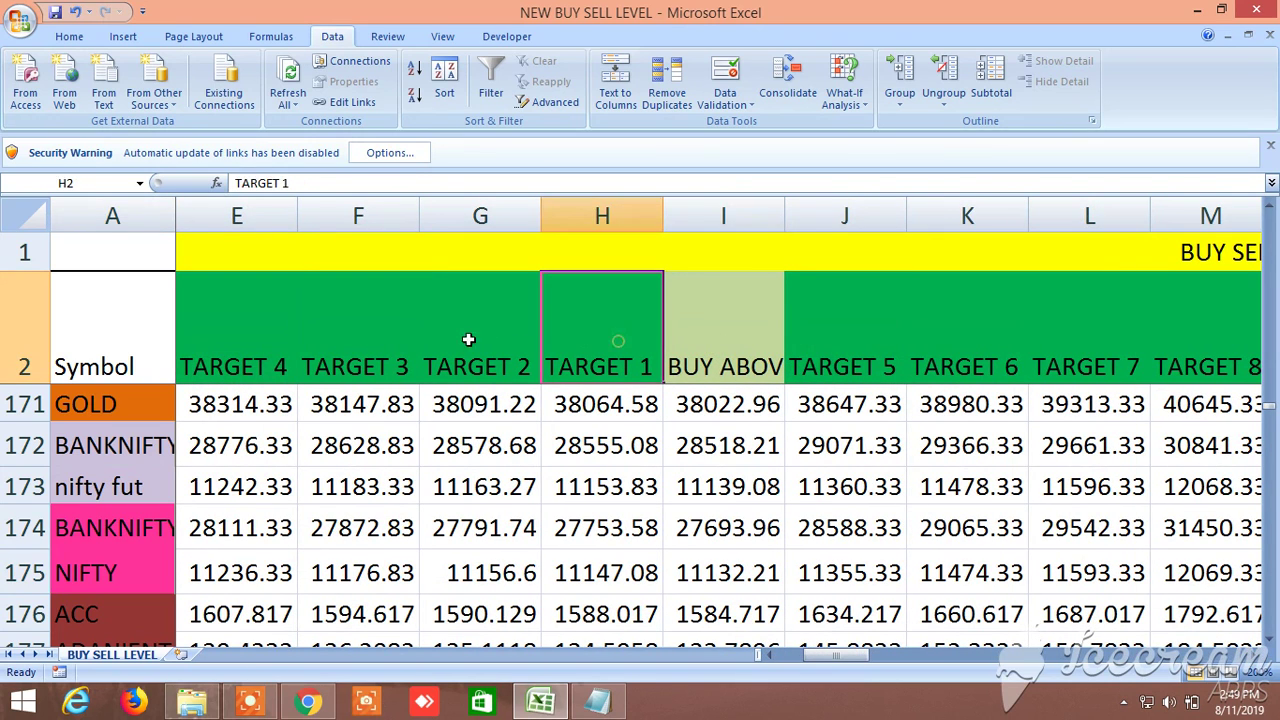
pyautogui.click(234, 327)
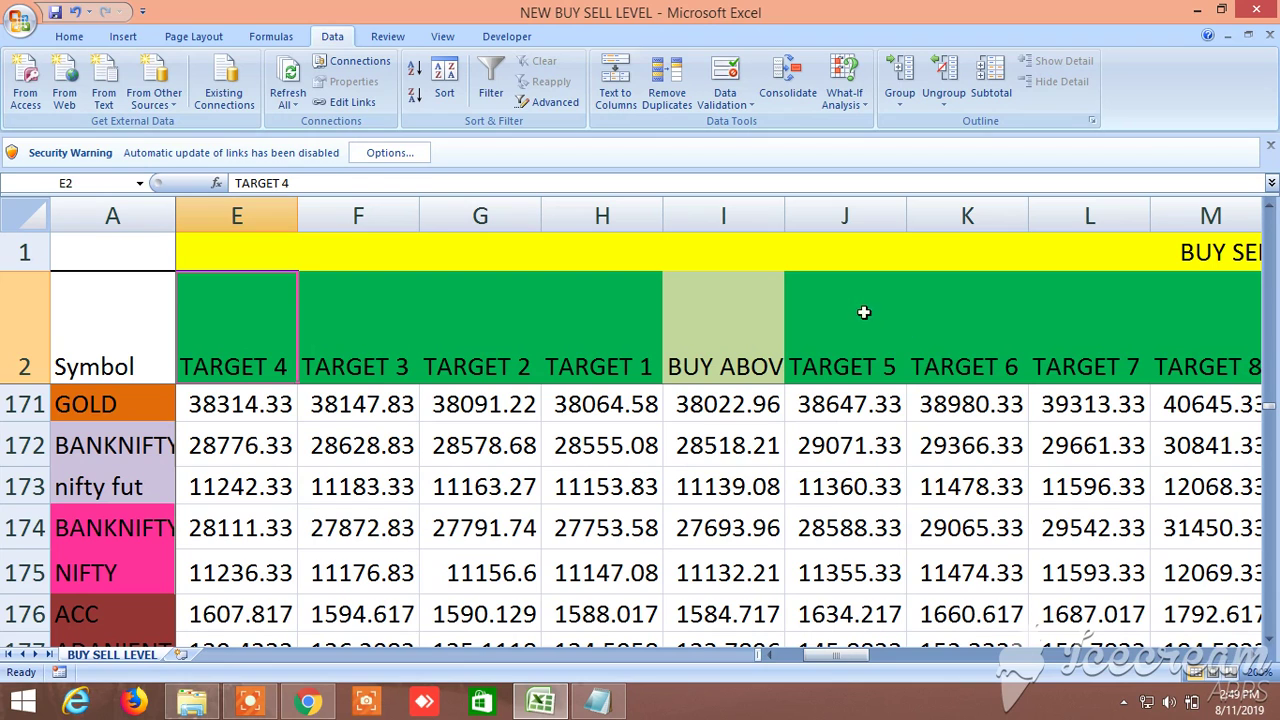
pyautogui.click(825, 298)
pyautogui.click(1220, 338)
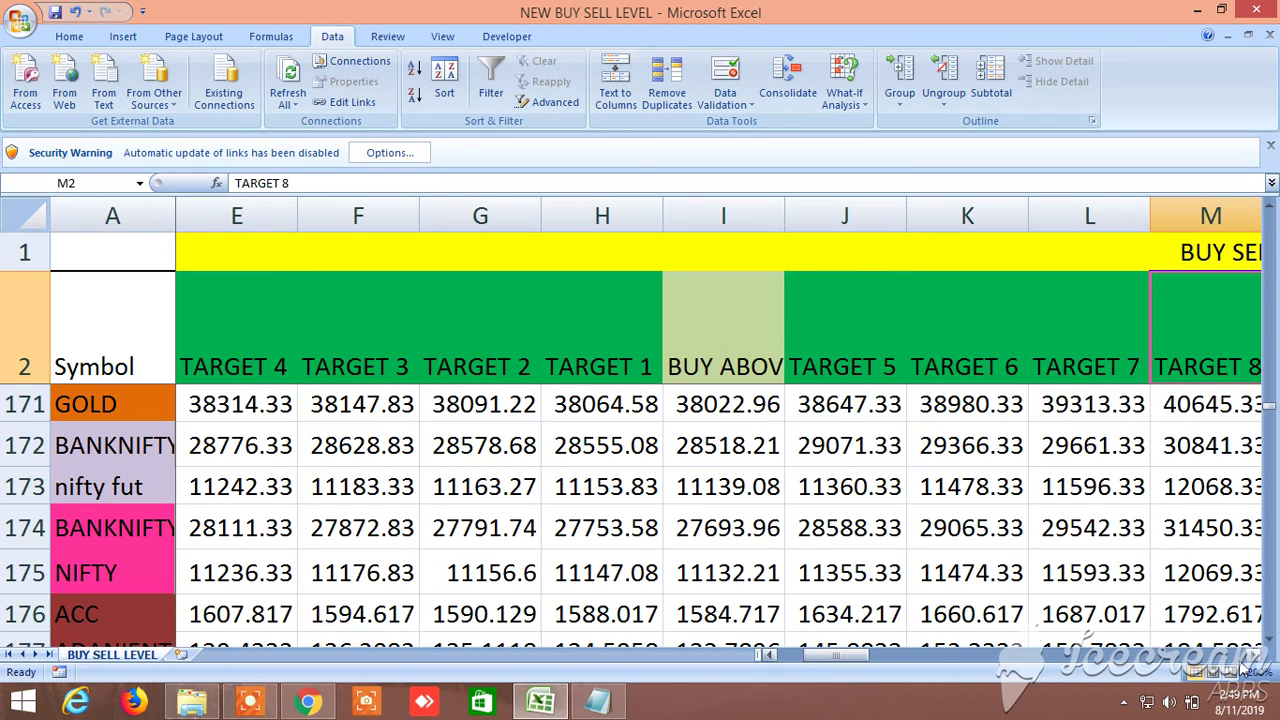
# Review the red sell-side headers in row 2, selecting TARGET 1, TARGET 4 and TARGET 5
pyautogui.hscroll(7, 1248, 656)
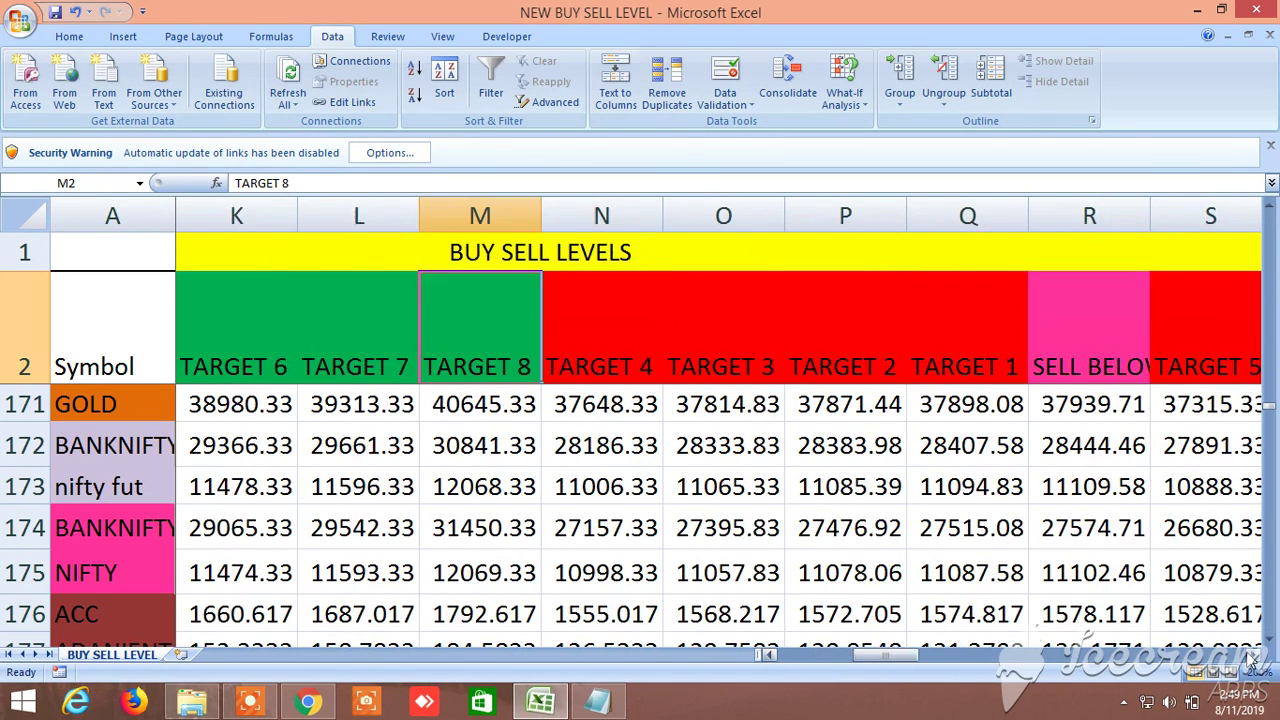
pyautogui.click(960, 326)
pyautogui.click(837, 321)
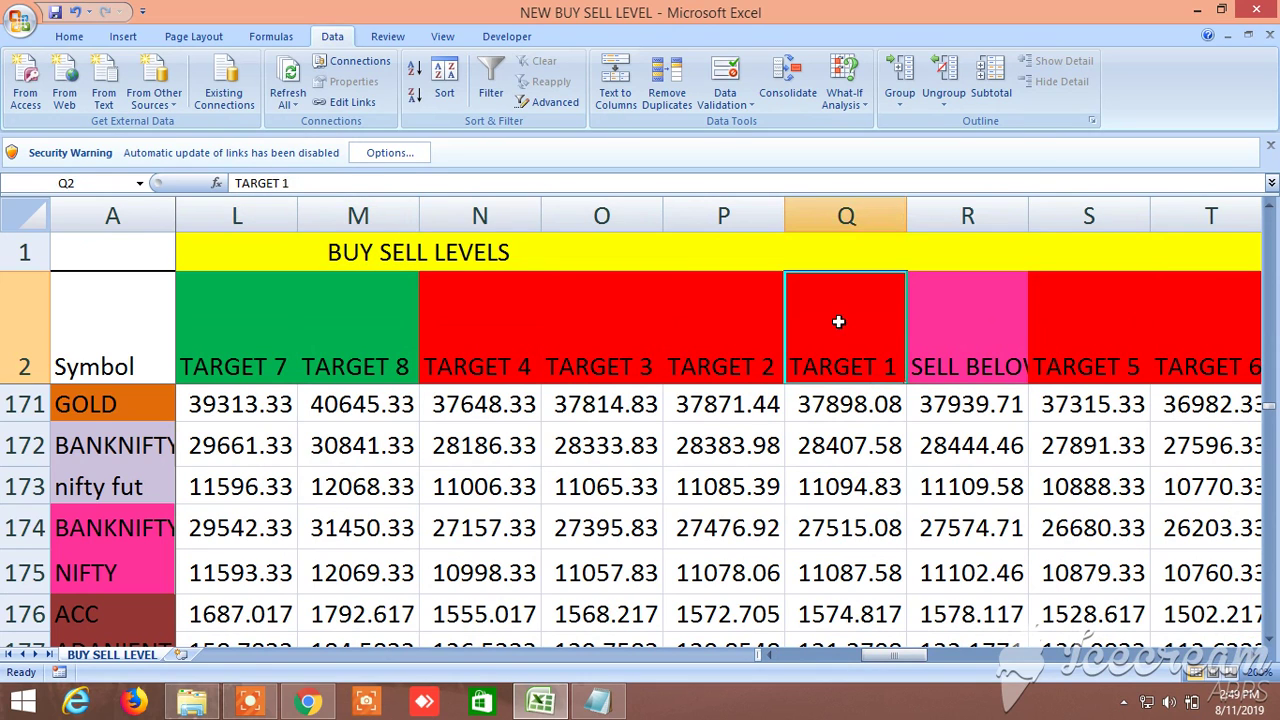
pyautogui.click(514, 317)
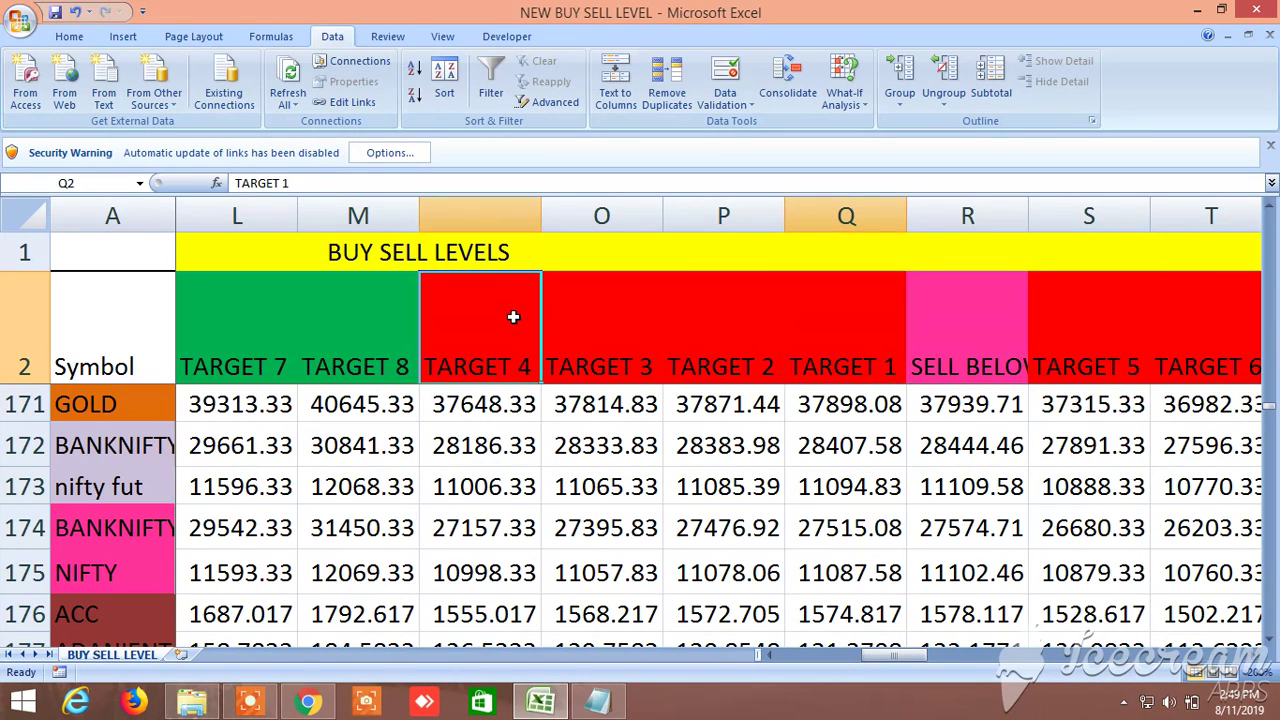
pyautogui.click(1057, 326)
# Examine the remaining sell targets, the LTP condition columns and the ALTERNATIVE BUY SELL LEVELS section for the same symbols
pyautogui.hscroll(7, 1256, 656)
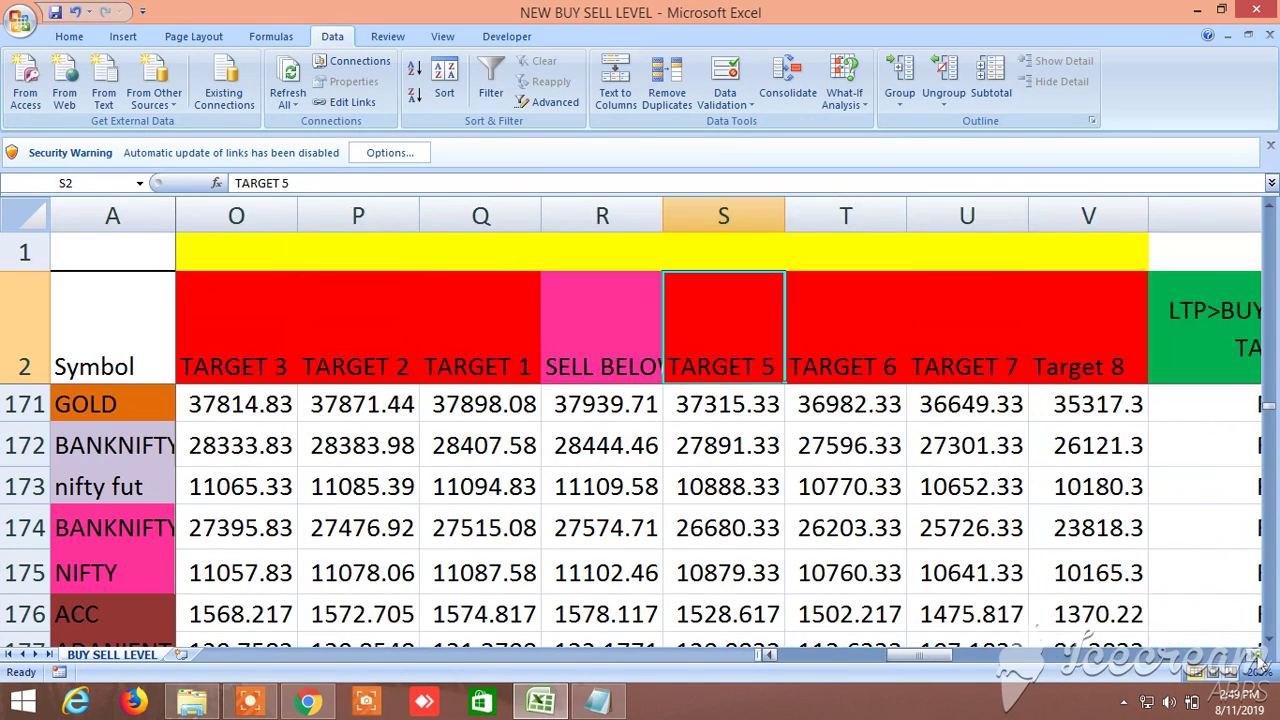
pyautogui.hscroll(17, 1255, 660)
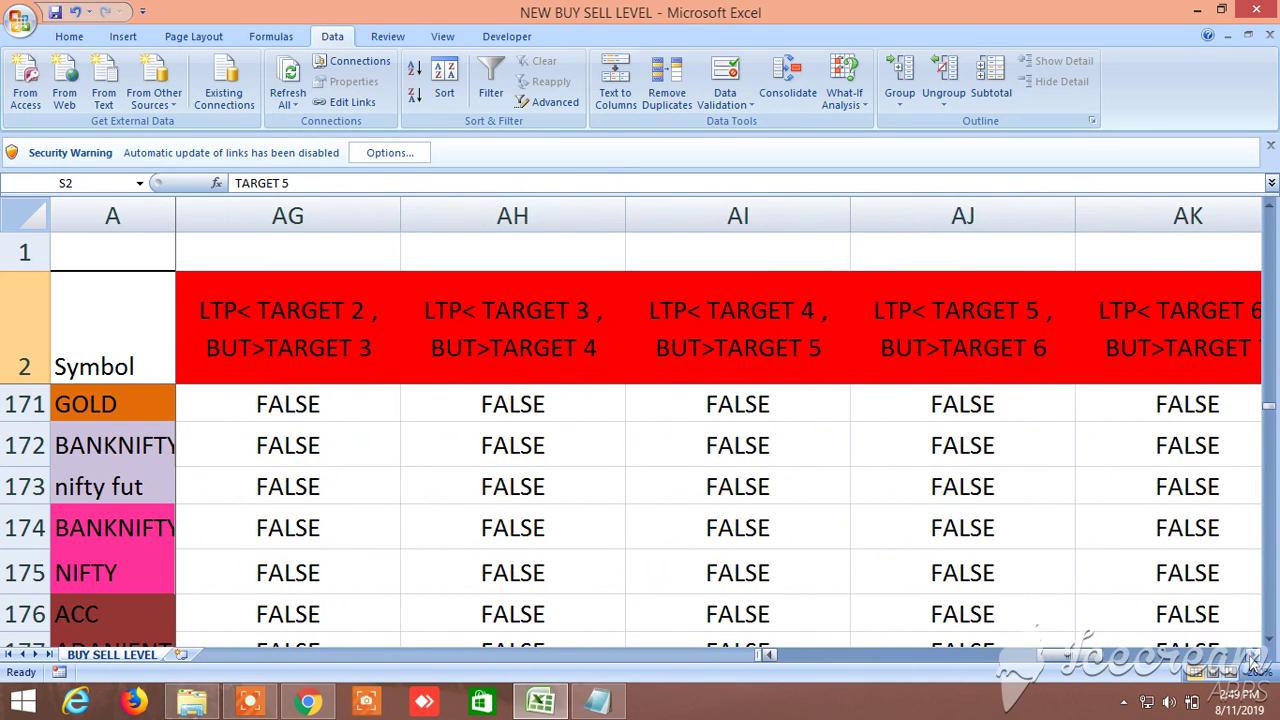
pyautogui.hscroll(2, 1253, 661)
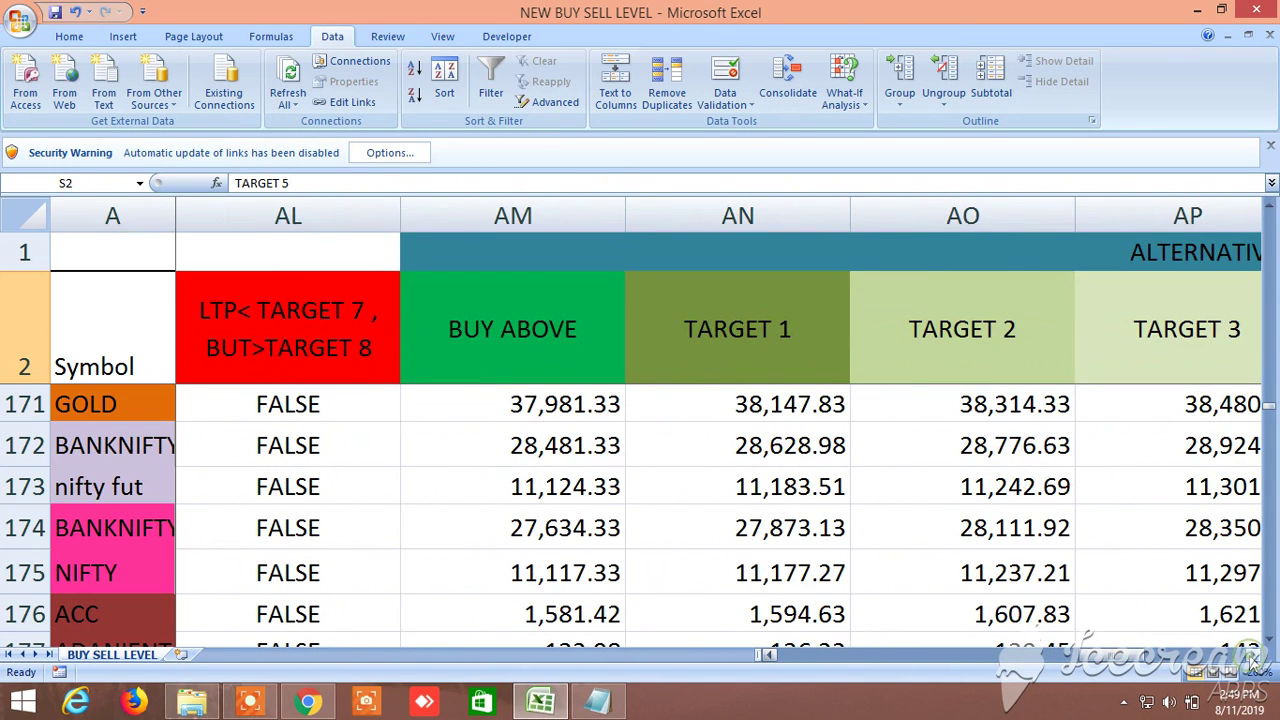
pyautogui.hscroll(4, 1253, 661)
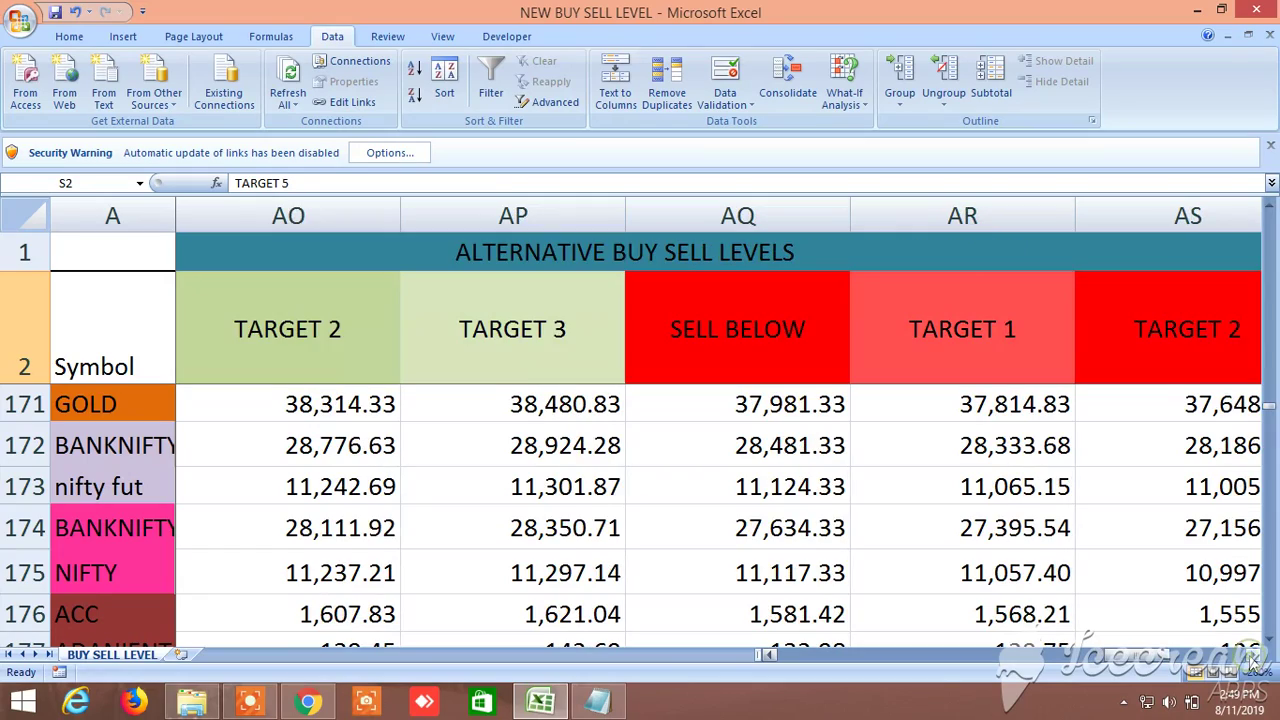
pyautogui.hscroll(1, 1253, 660)
# Review the HIGH, LOW and CLOSE columns down through the stock rows, returning to the commodity rows
pyautogui.moveTo(1232, 655); pyautogui.dragTo(781, 654)
pyautogui.scroll(-12, 475, 497)
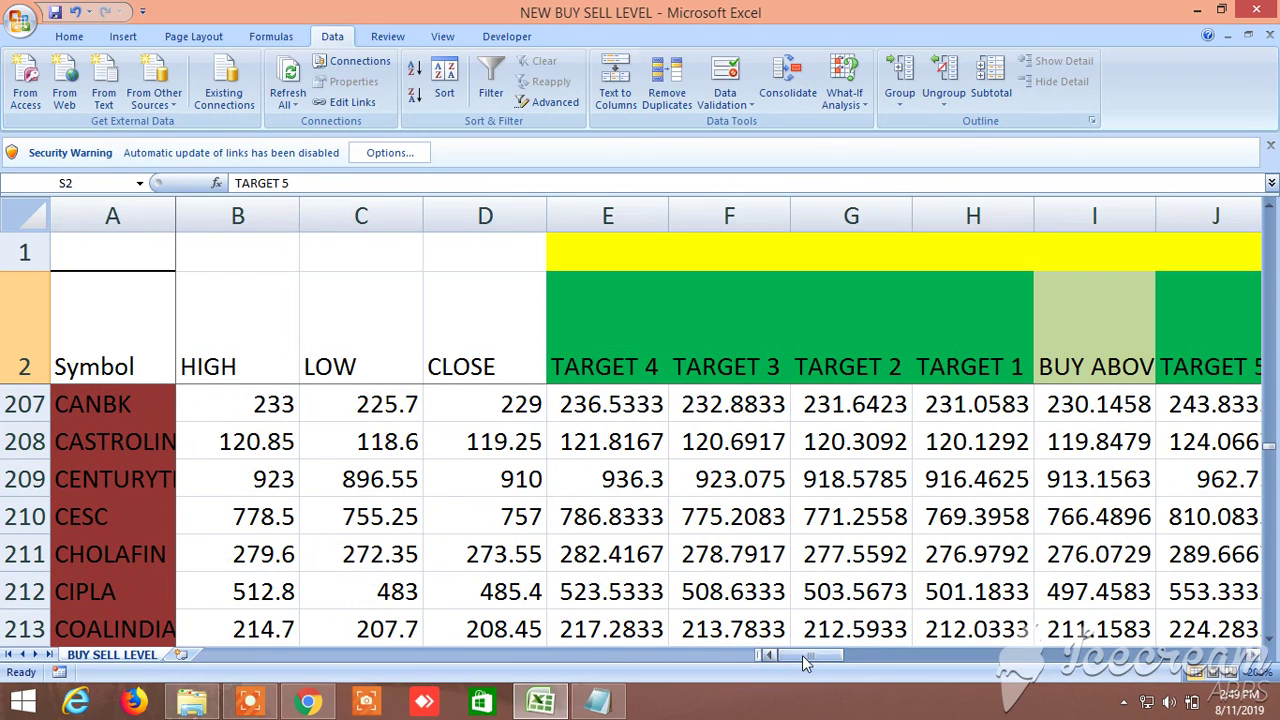
pyautogui.moveTo(810, 656); pyautogui.dragTo(778, 657)
pyautogui.scroll(-10, 320, 540)
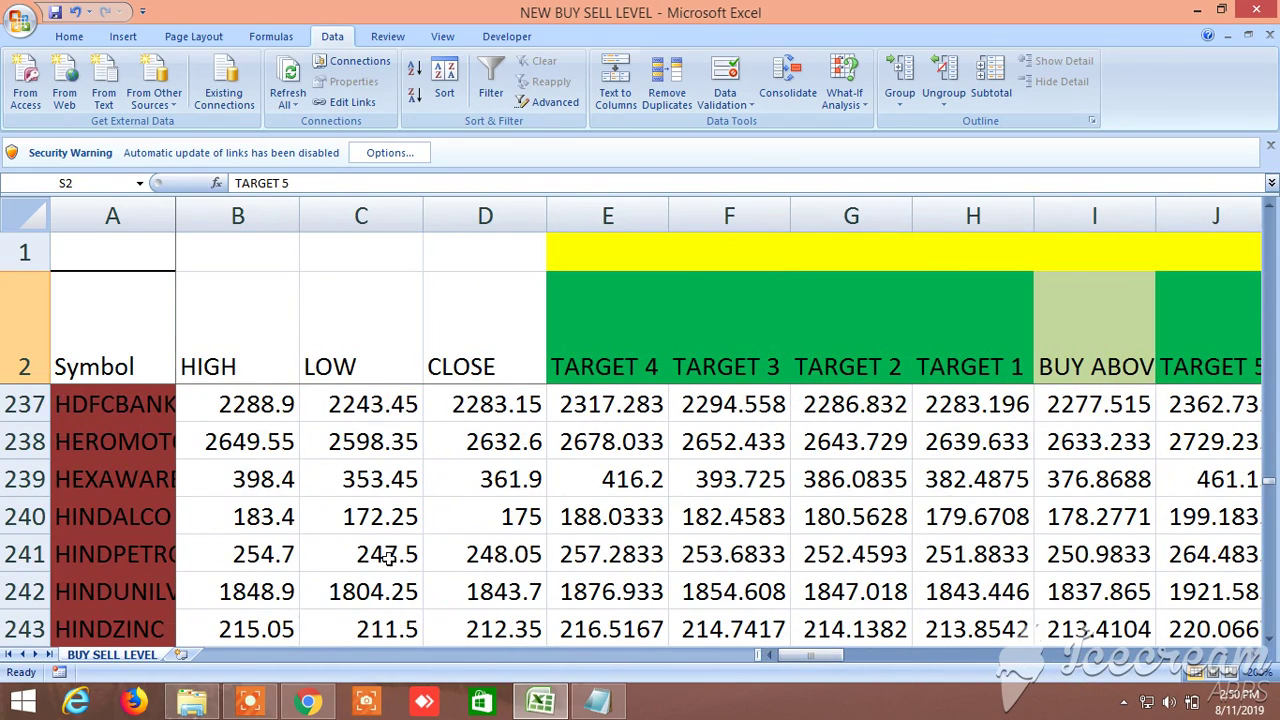
pyautogui.moveTo(823, 657); pyautogui.dragTo(755, 660)
pyautogui.scroll(20, 465, 556)
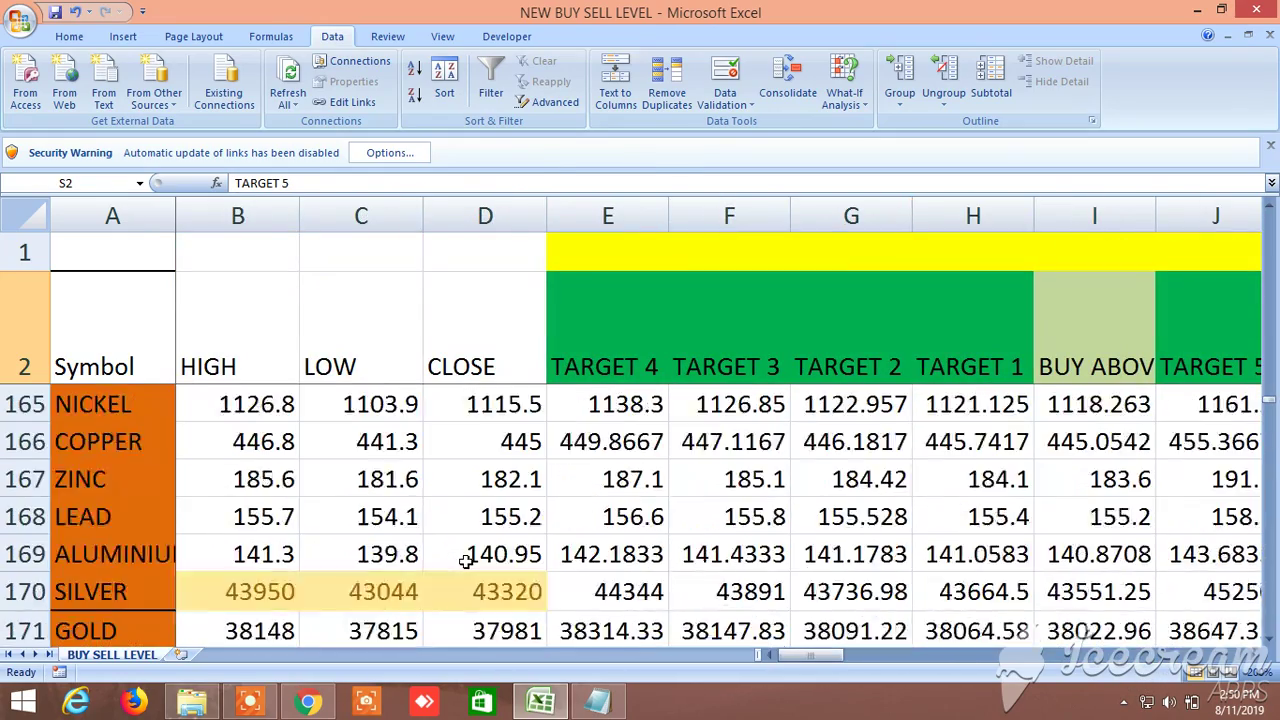
# Review the commodity rows from CRUDEOIL to GOLD across the level columns, ending back at HIGH, LOW and CLOSE
pyautogui.scroll(2, 465, 561)
pyautogui.scroll(-3, 465, 561)
pyautogui.click(1270, 205)
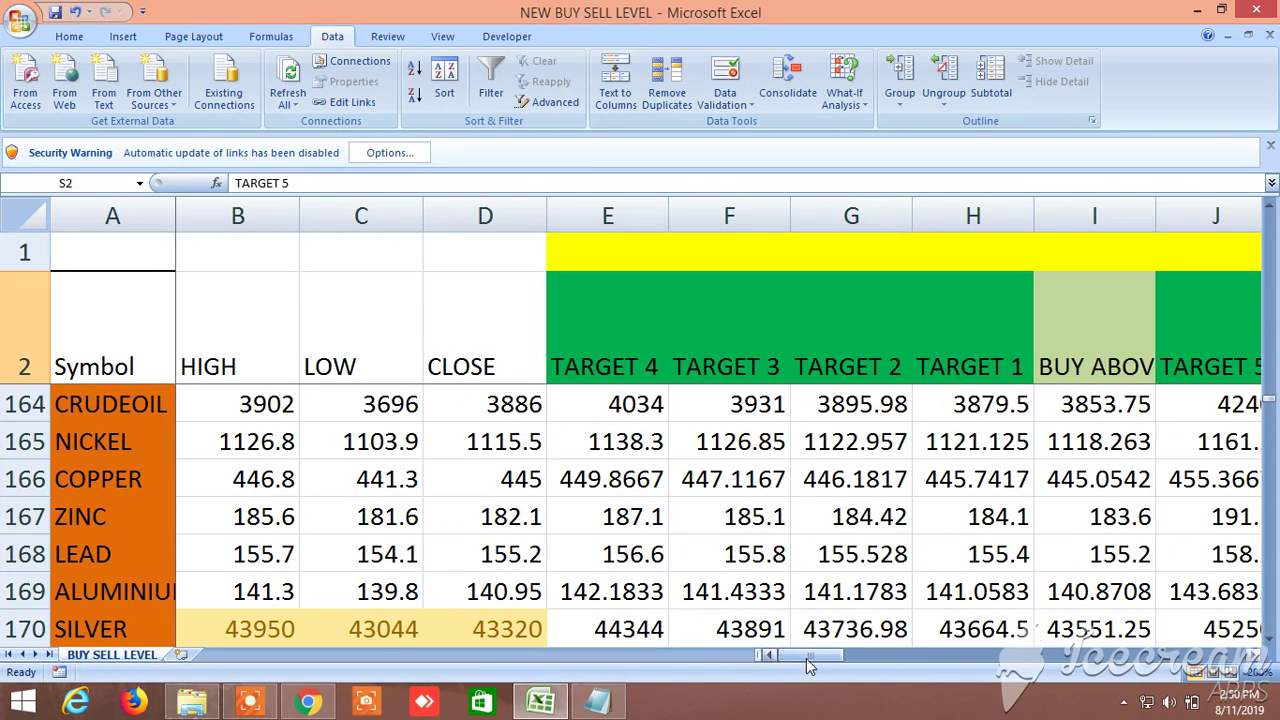
pyautogui.moveTo(810, 658); pyautogui.dragTo(1178, 665)
pyautogui.scroll(-1, 333, 541)
pyautogui.moveTo(1030, 660); pyautogui.dragTo(790, 657)
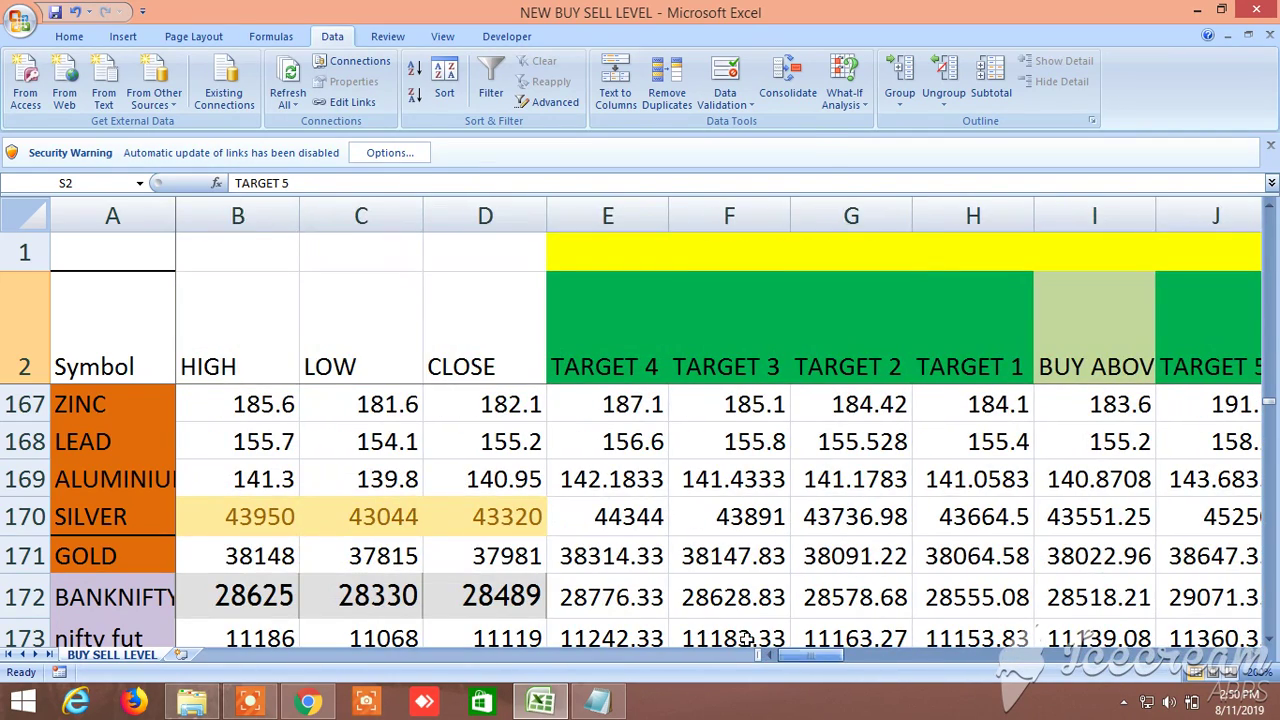
# Switch to Notepad and read the NEW BUY SELL LEVELS note on covered instruments and the layout of the targets
pyautogui.click(595, 700)
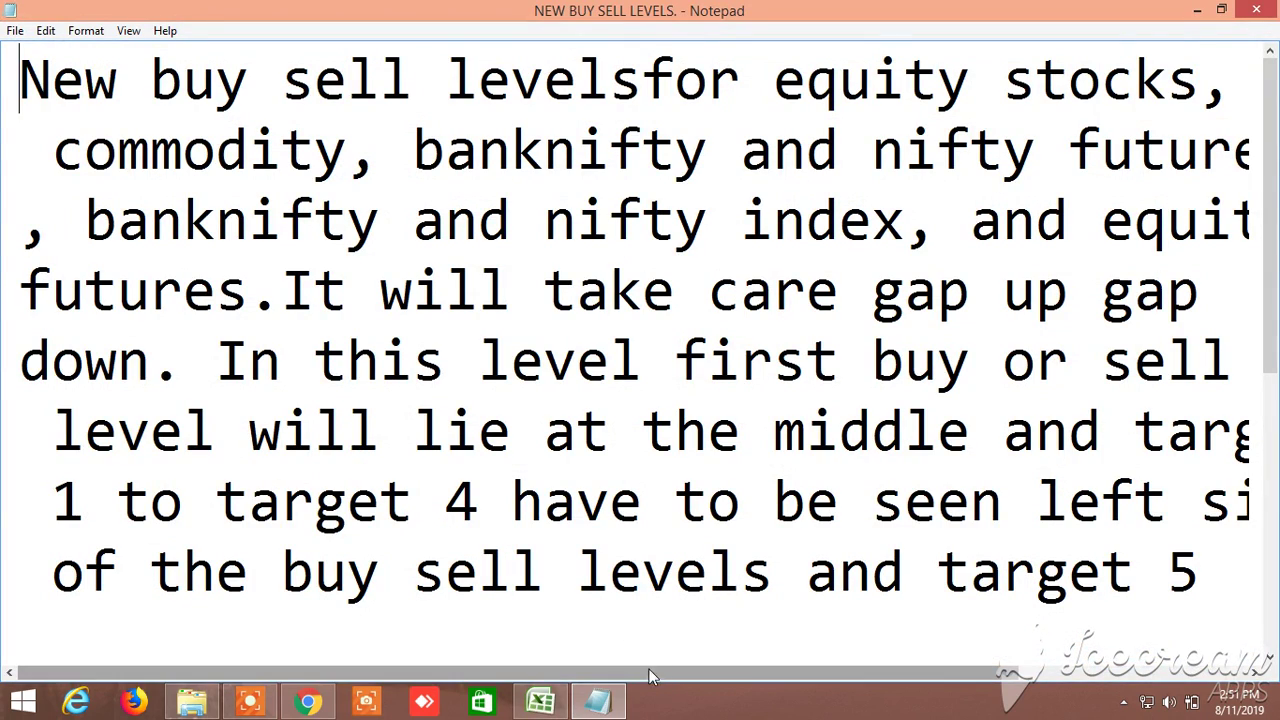
pyautogui.moveTo(670, 667); pyautogui.dragTo(578, 672)
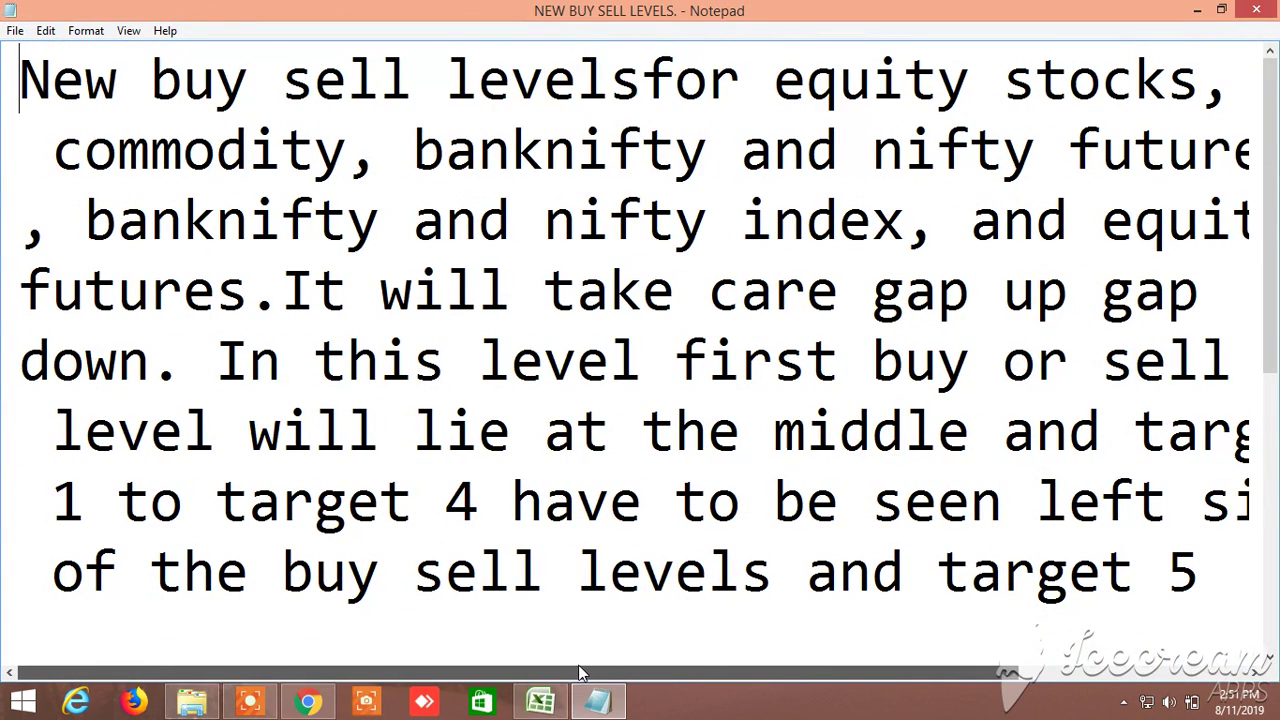
pyautogui.click(1258, 345)
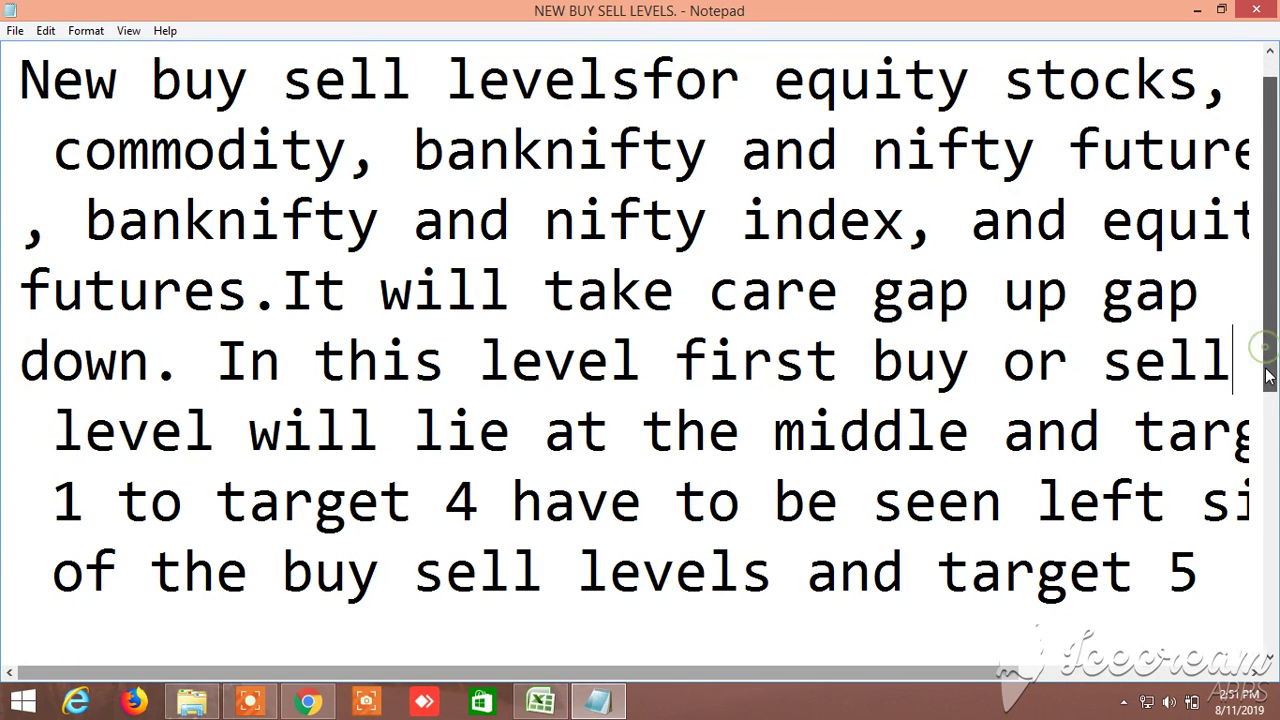
pyautogui.moveTo(1268, 356)
pyautogui.mouseDown()
pyautogui.moveTo(1273, 648)
pyautogui.moveTo(1272, 350)
pyautogui.mouseUp()
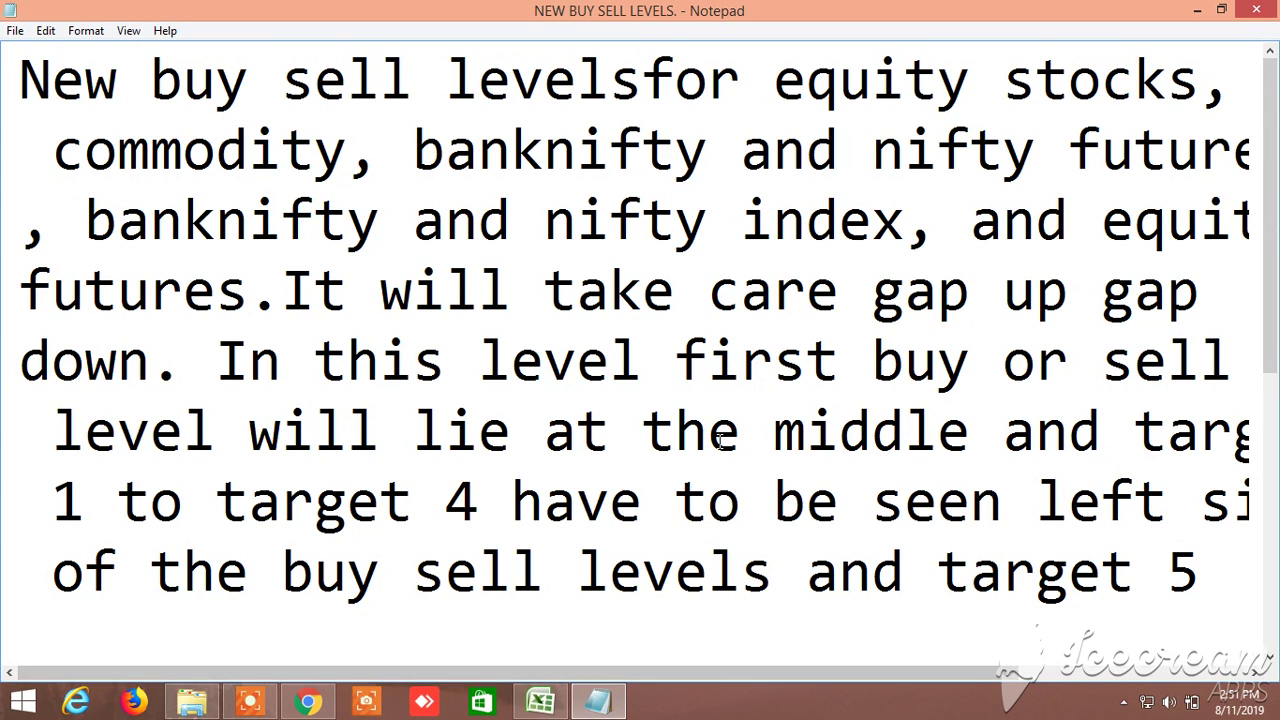
# Switch to Kite in Chrome, look through the stocks in watchlist 4 and open the BAJAJ-AUTO chart
pyautogui.click(295, 704)
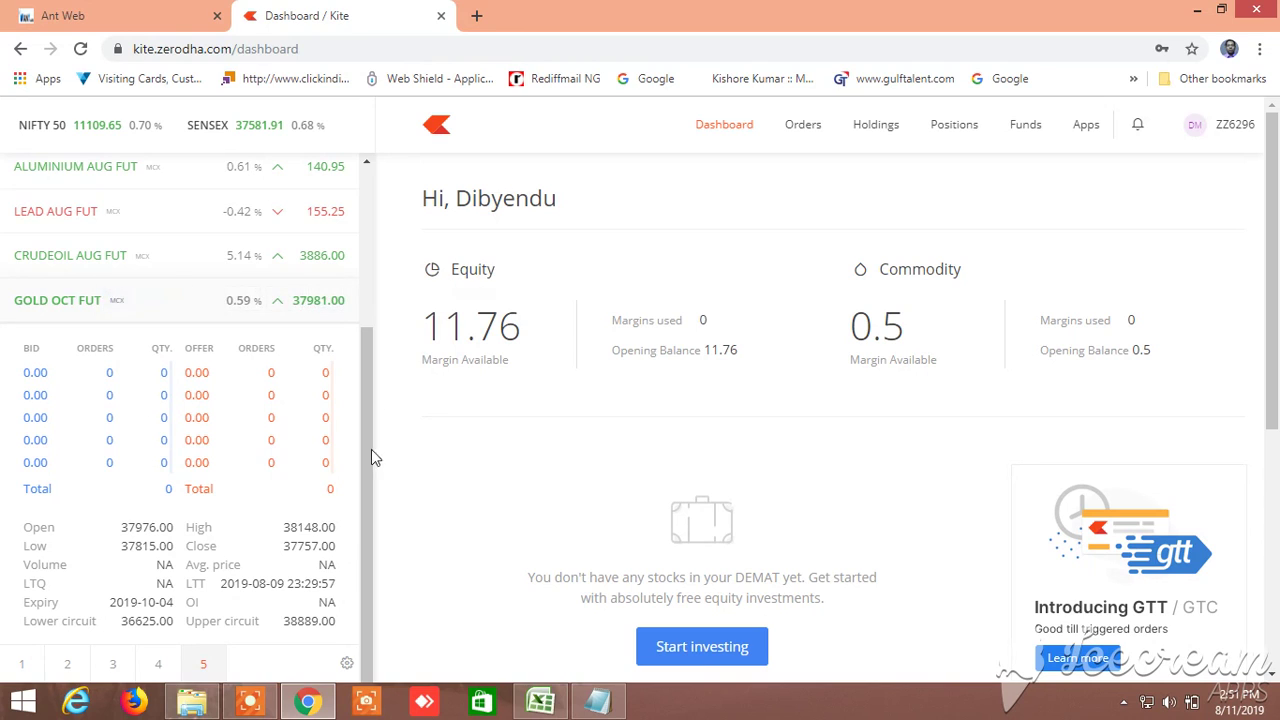
pyautogui.click(159, 665)
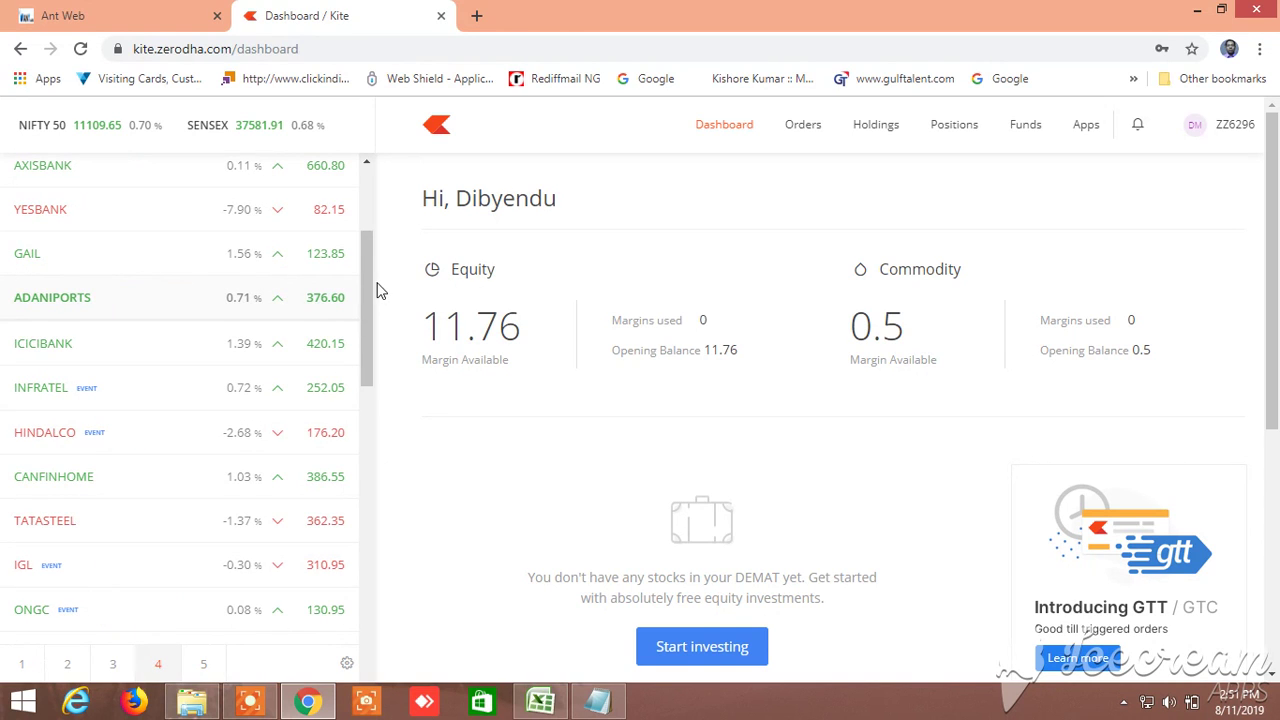
pyautogui.moveTo(372, 285); pyautogui.dragTo(374, 410)
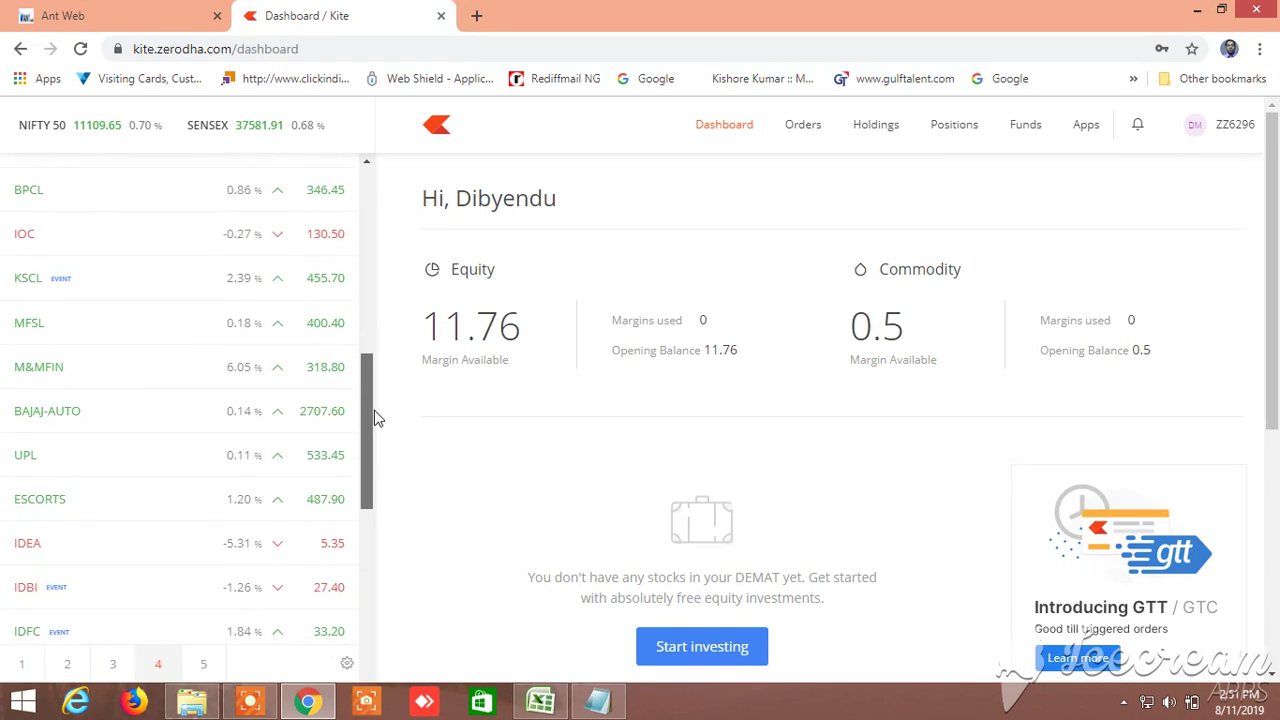
pyautogui.click(238, 412)
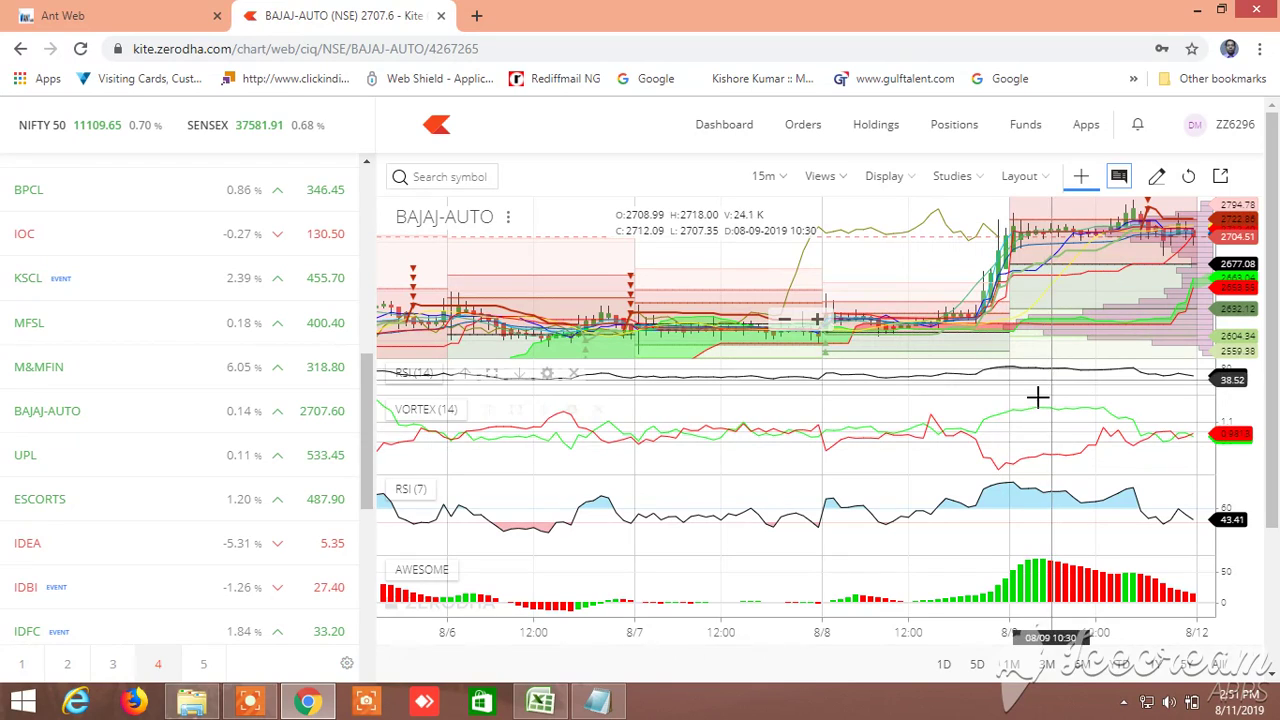
pyautogui.click(250, 705)
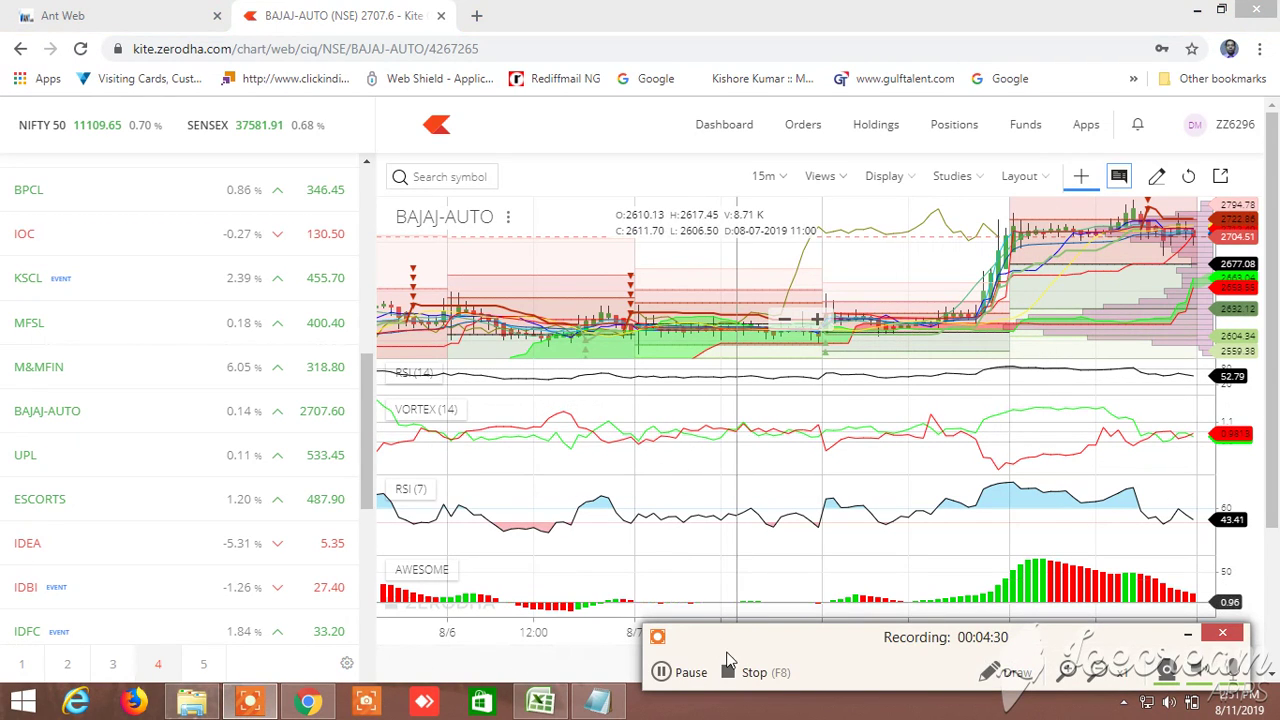